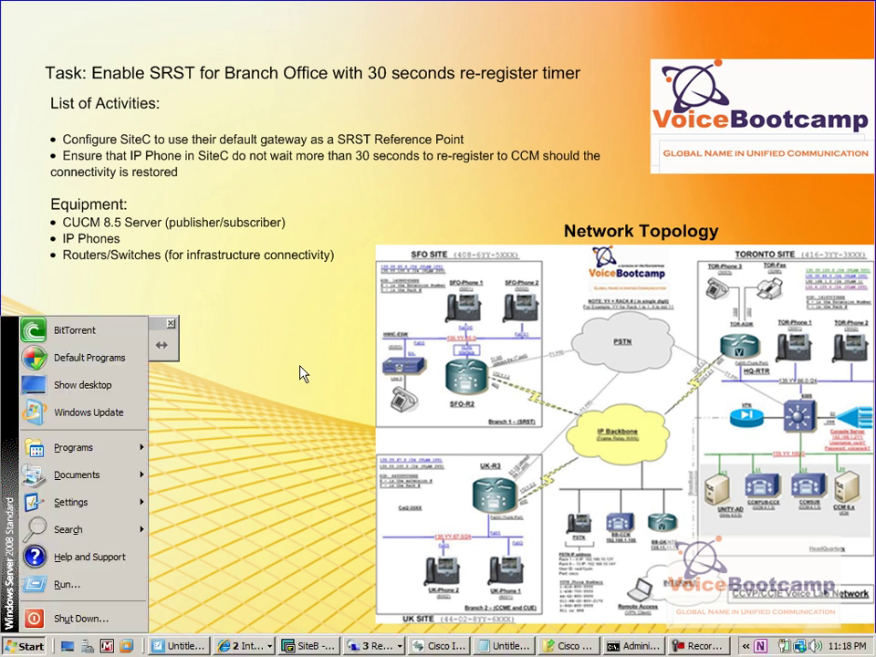
# Switch to SecureCRT, enter privileged mode on the SiteC router console and clear its screen
pyautogui.press('Escape')
pyautogui.click(324, 650)
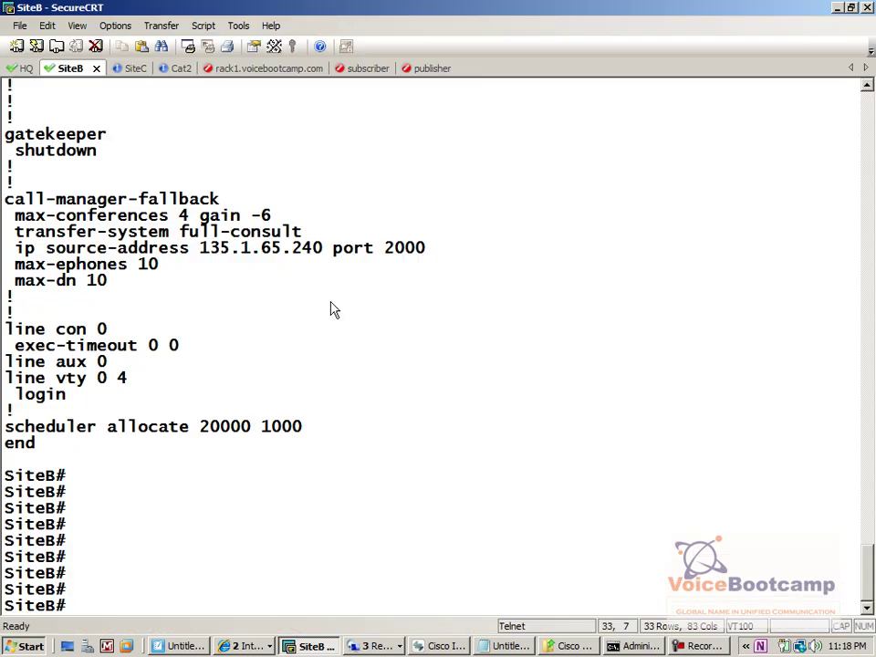
pyautogui.click(130, 73)
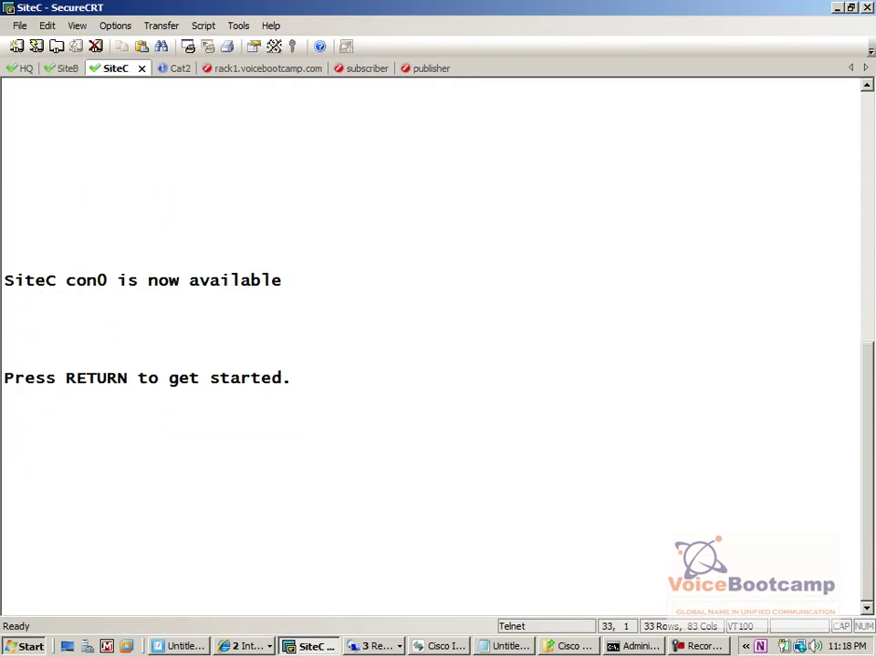
pyautogui.press('Return')
pyautogui.write('en')
pyautogui.press('Return')
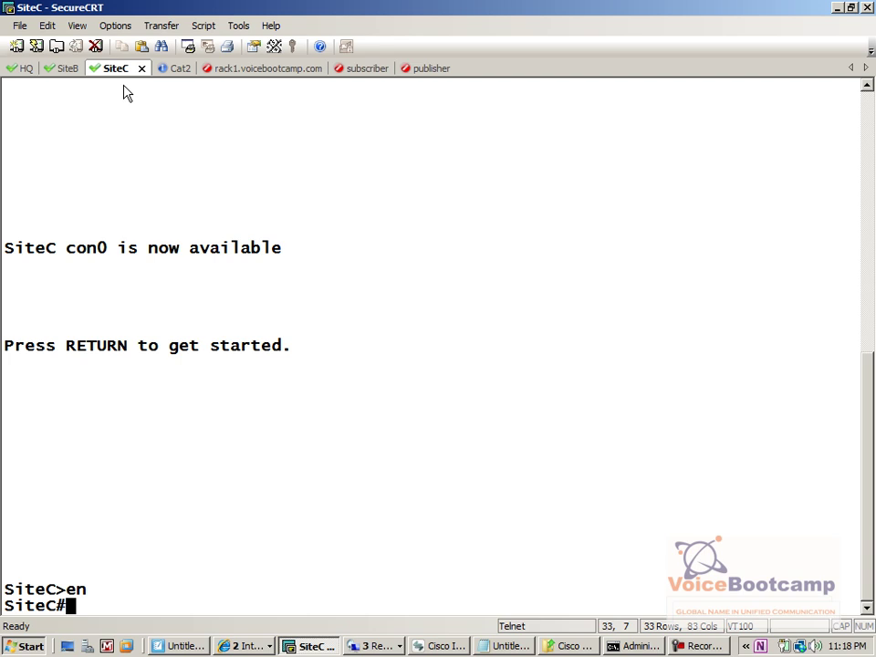
pyautogui.click(46, 26)
pyautogui.click(118, 253)
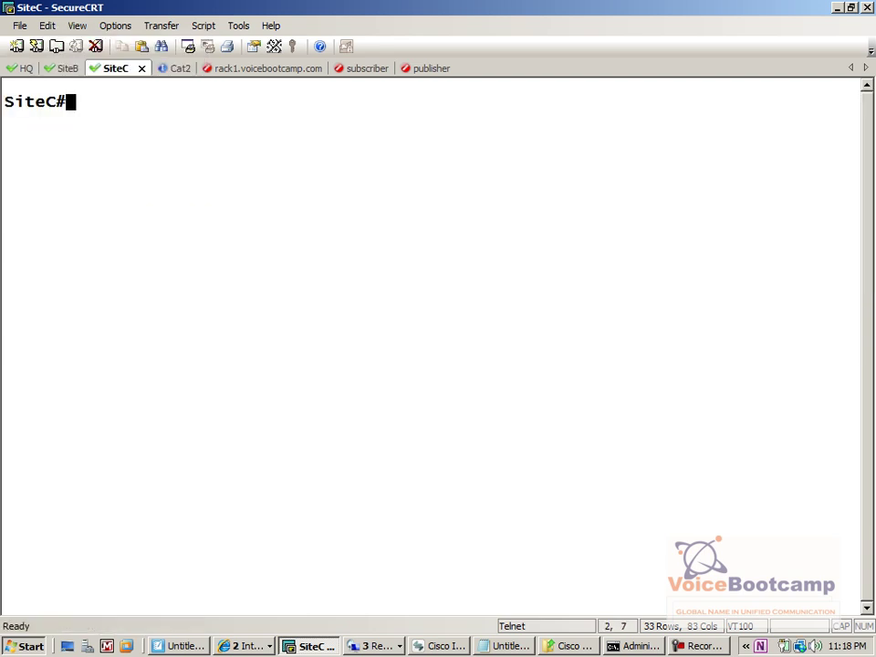
# Enter global configuration mode on SiteC and open the call-manager-fallback configuration
pyautogui.write('config t')
pyautogui.press('Return')
pyautogui.write('call')
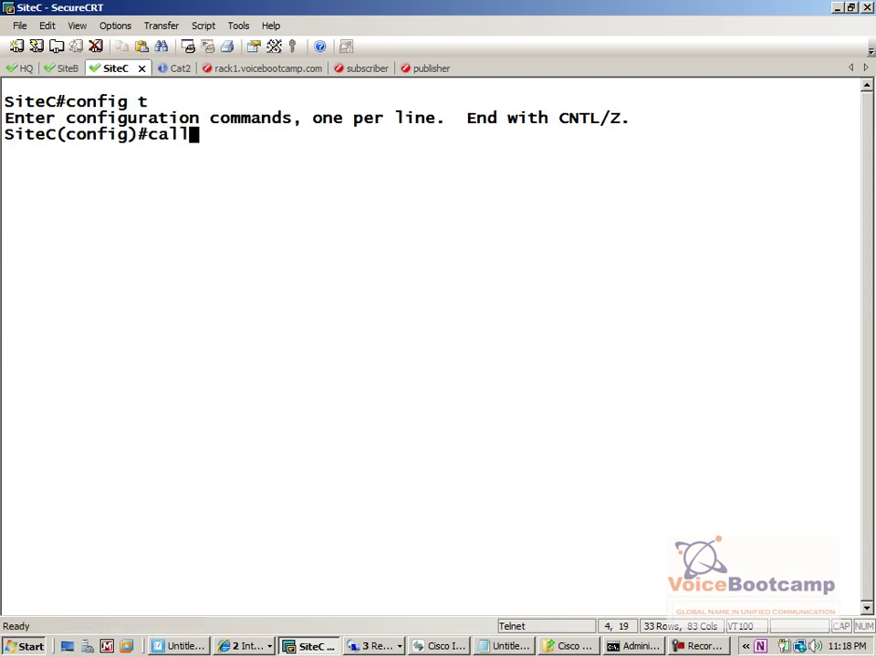
pyautogui.write('-mana')
pyautogui.press('Tab')
pyautogui.press('Return')
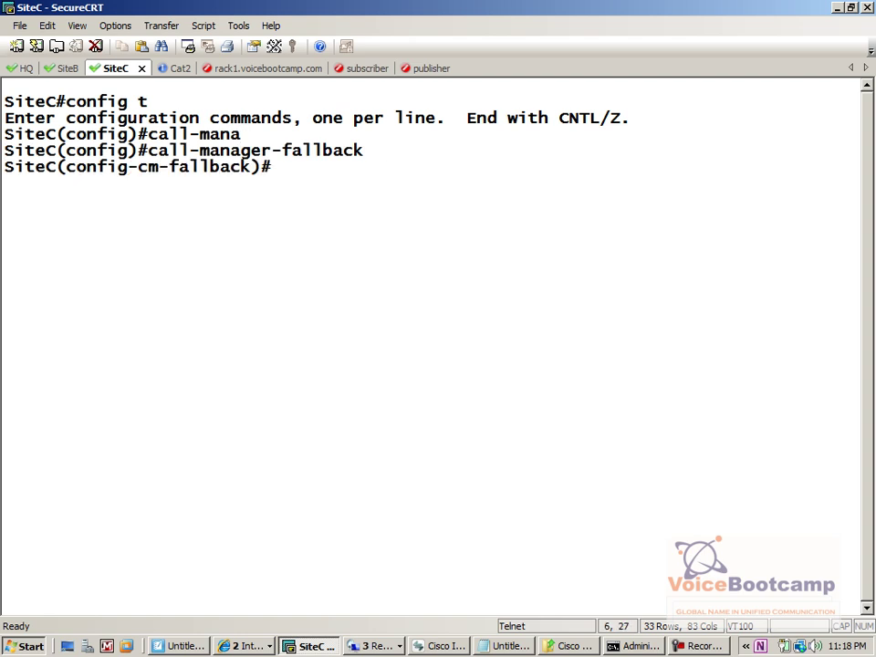
# Set the SRST fallback source address to 135.1.67.240 with port 2000
pyautogui.write('ipsou')
pyautogui.press('BackSpace')
pyautogui.press('BackSpace')
pyautogui.press('BackSpace')
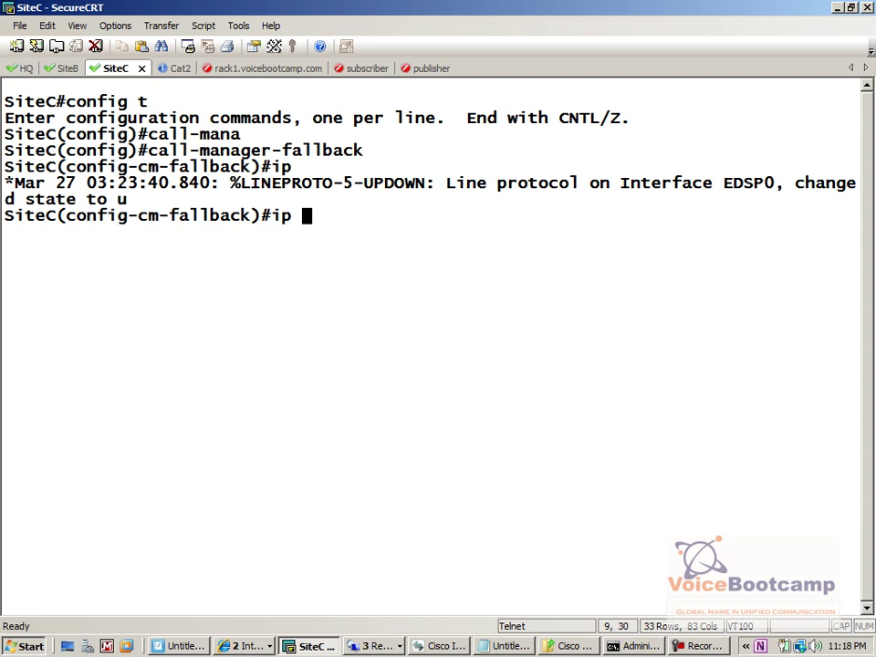
pyautogui.write('sou')
pyautogui.press('Tab')
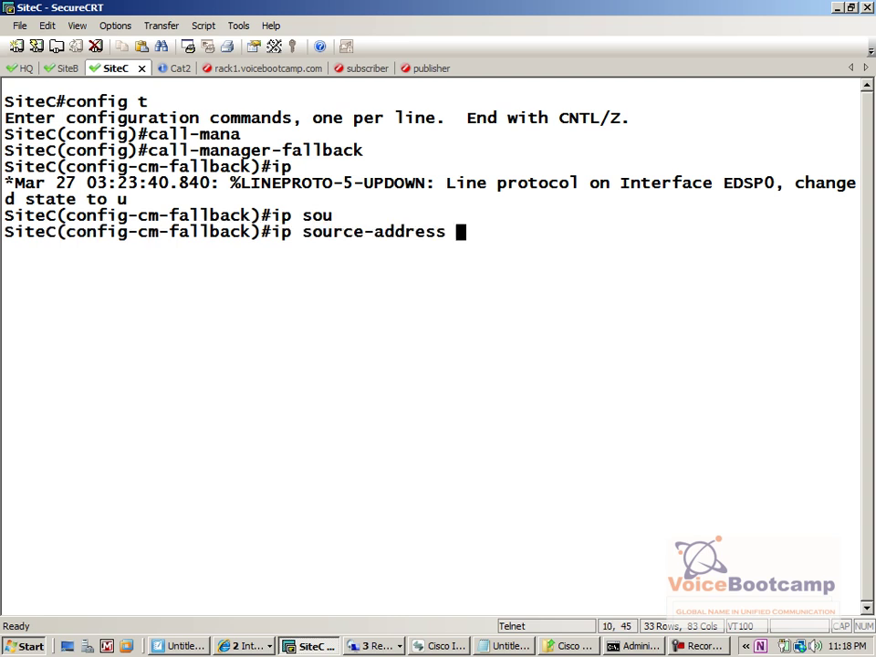
pyautogui.write('135.1.67.240 2')
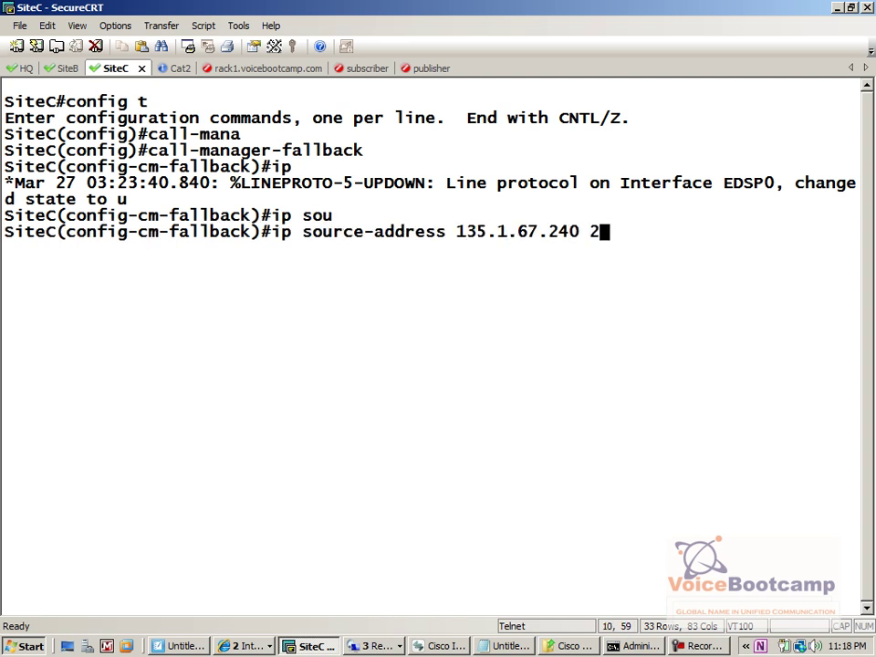
pyautogui.press('BackSpace')
pyautogui.write('po')
pyautogui.press('Tab')
pyautogui.write('2000')
pyautogui.press('Return')
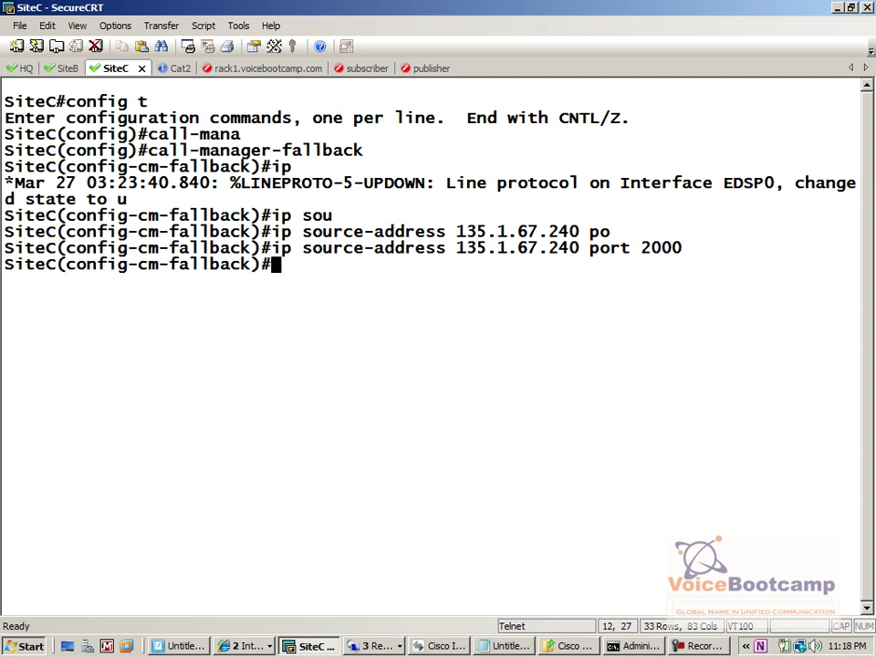
# Set the fallback max-ephones value to 25
pyautogui.write('max-ep')
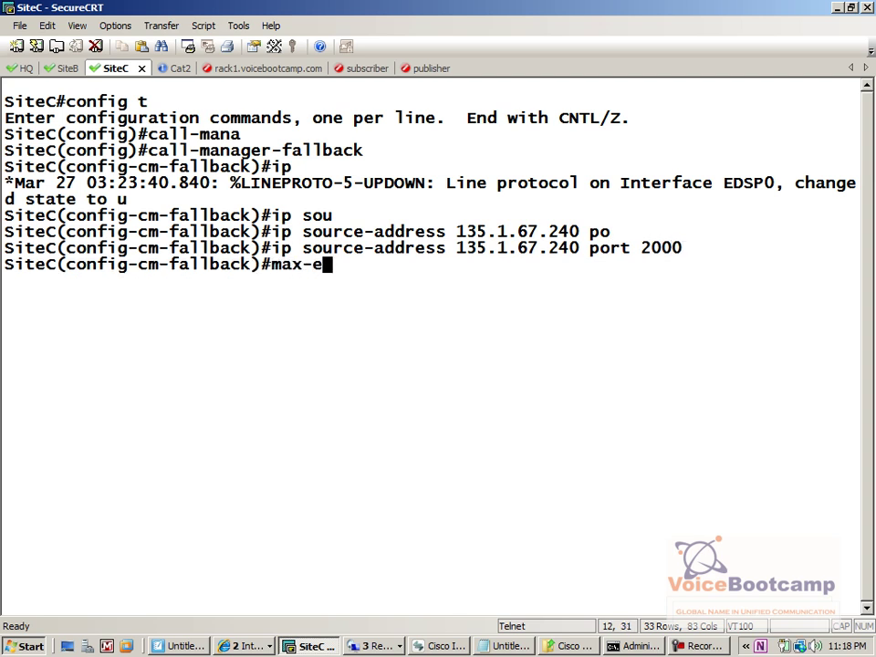
pyautogui.press('Tab')
pyautogui.write('25')
pyautogui.press('Return')
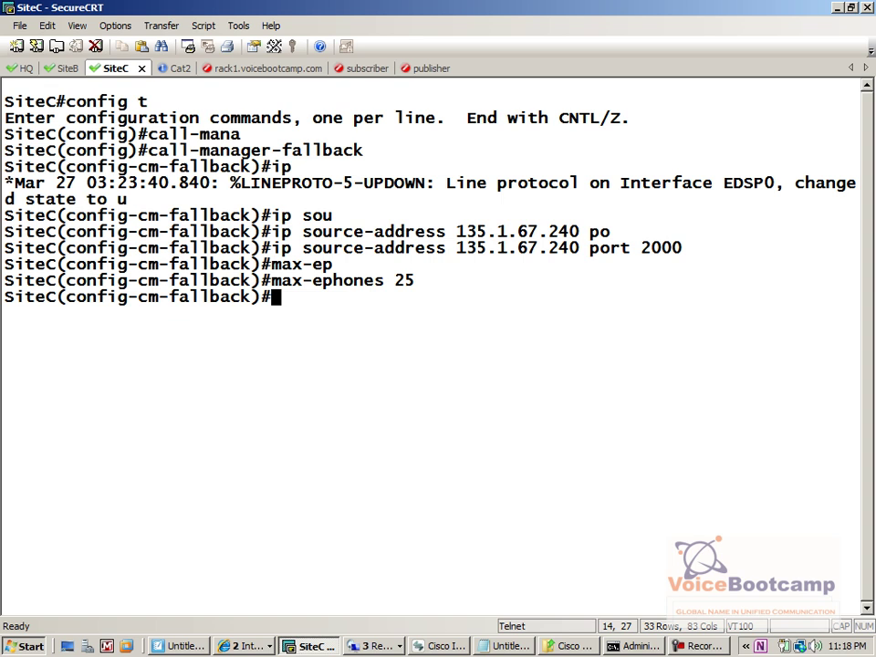
# Set the fallback max-ephones value to 5
pyautogui.write('max')
pyautogui.press('Tab')
pyautogui.write('-ep')
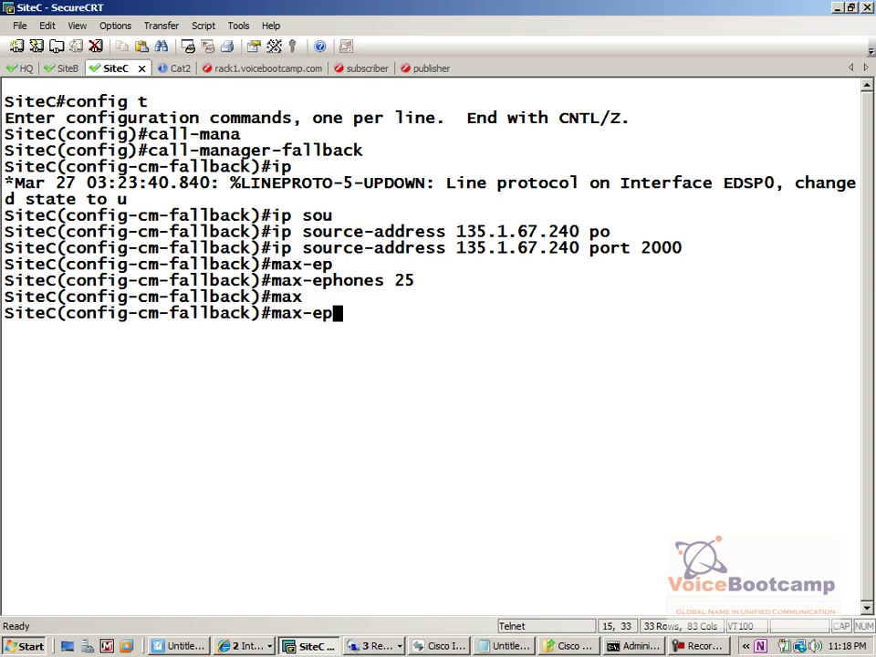
pyautogui.press('Tab')
pyautogui.write('5')
pyautogui.press('Return')
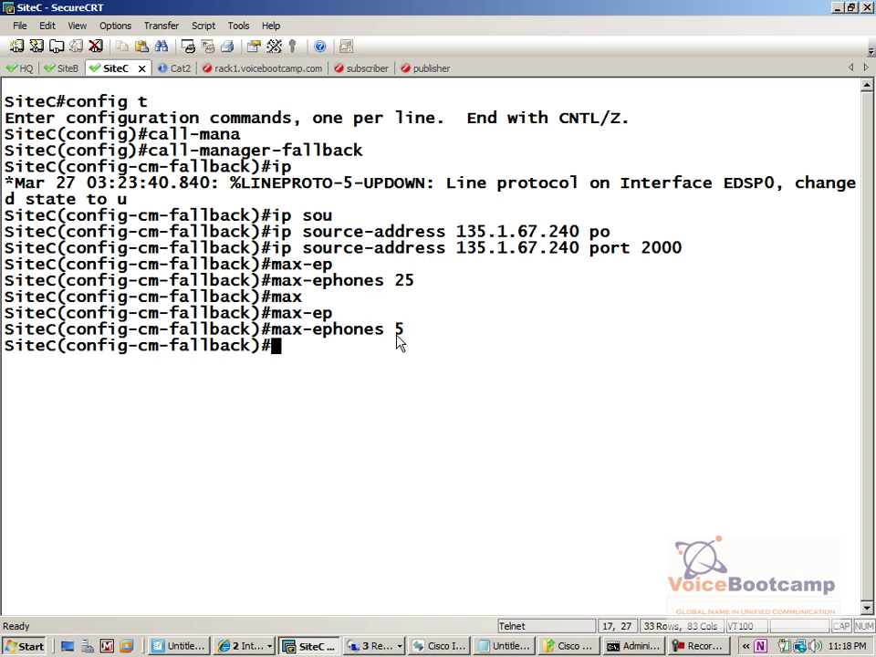
# Switch to Cisco Unified CM Administration in Internet Explorer and open the SITEC-DP device pool
pyautogui.click(248, 646)
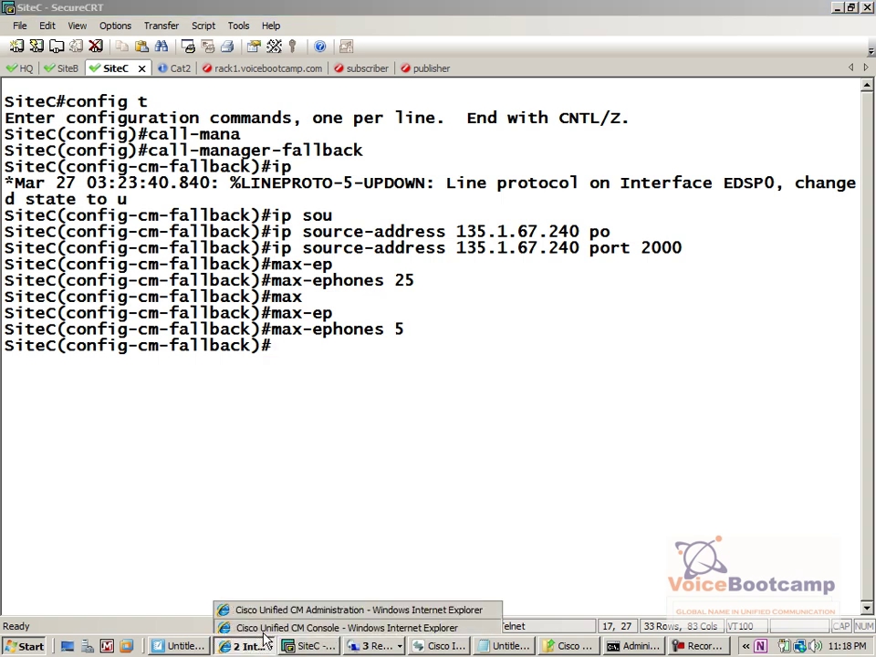
pyautogui.click(264, 628)
pyautogui.click(18, 175)
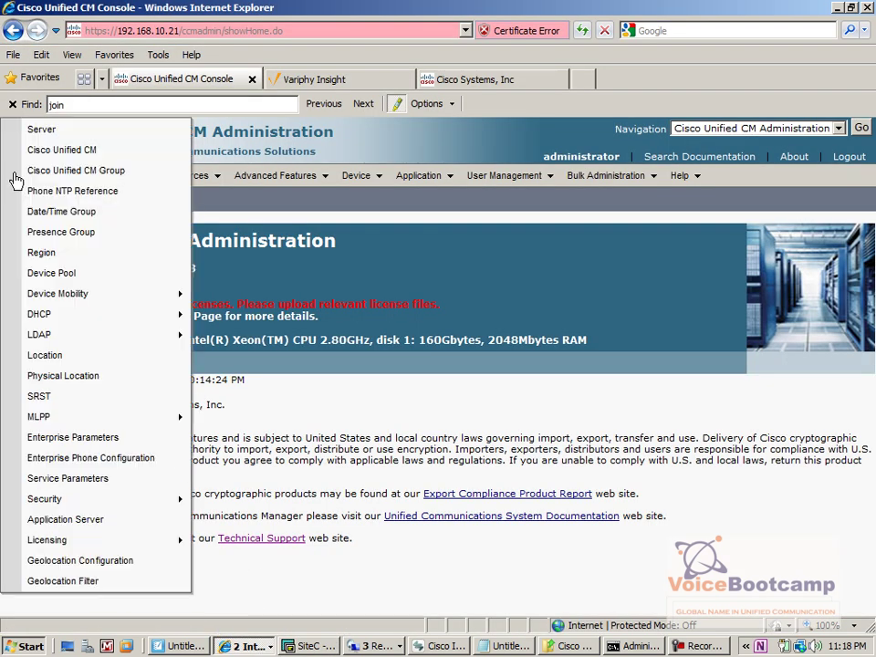
pyautogui.click(83, 274)
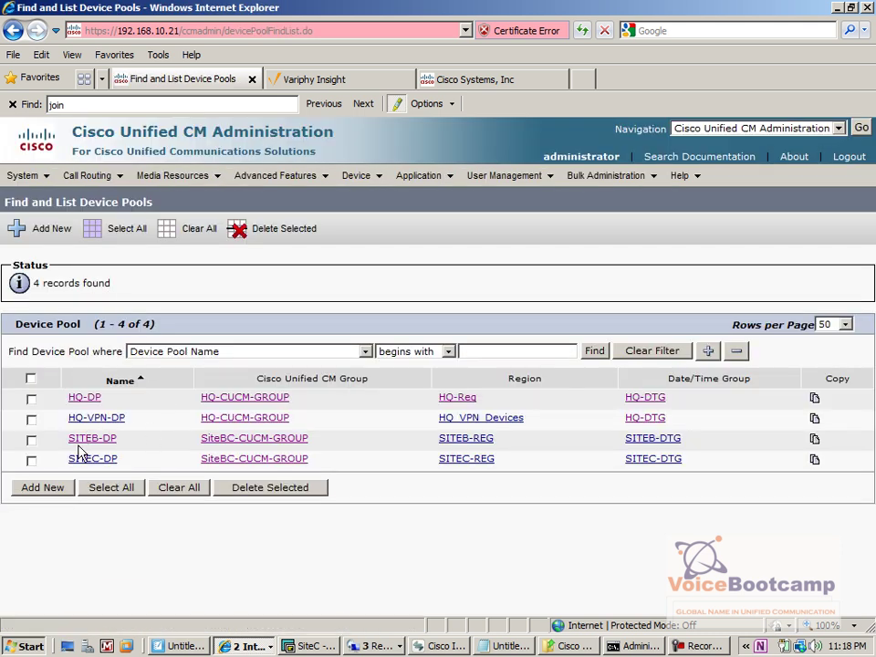
pyautogui.click(87, 459)
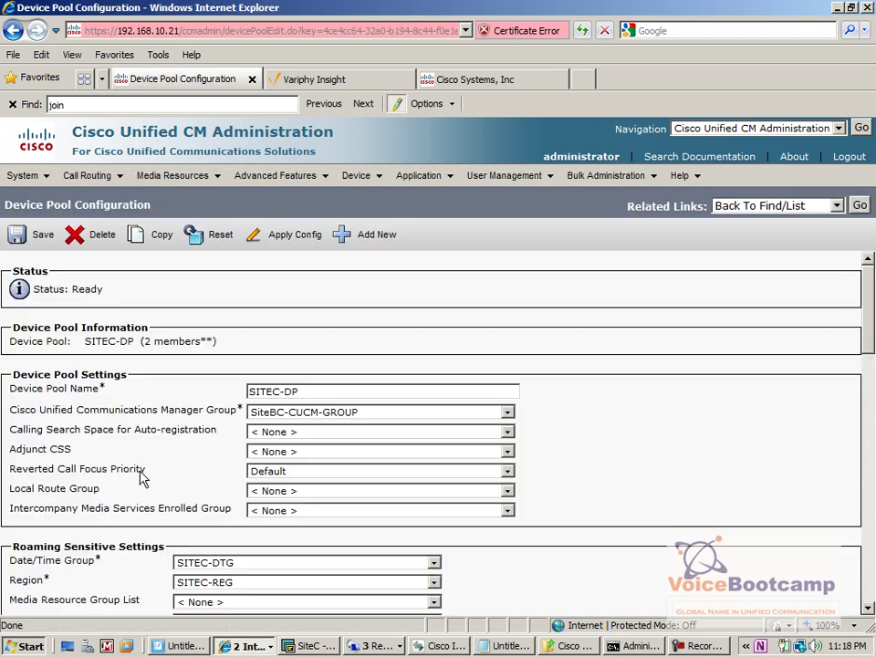
# Set the device pool's SRST Reference to Use Default Gateway, save the pool and request its reset
pyautogui.moveTo(871, 291); pyautogui.dragTo(871, 365)
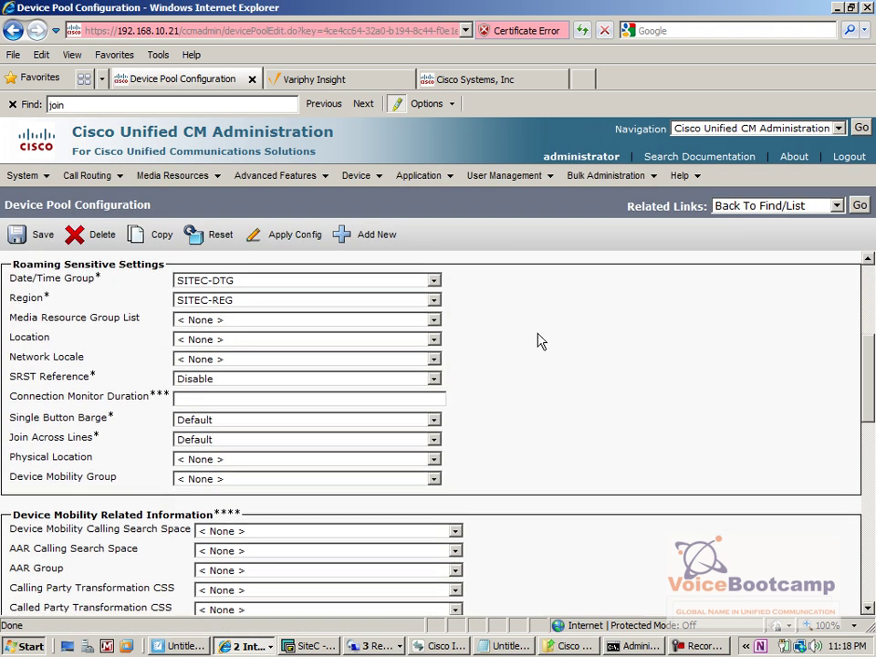
pyautogui.click(199, 380)
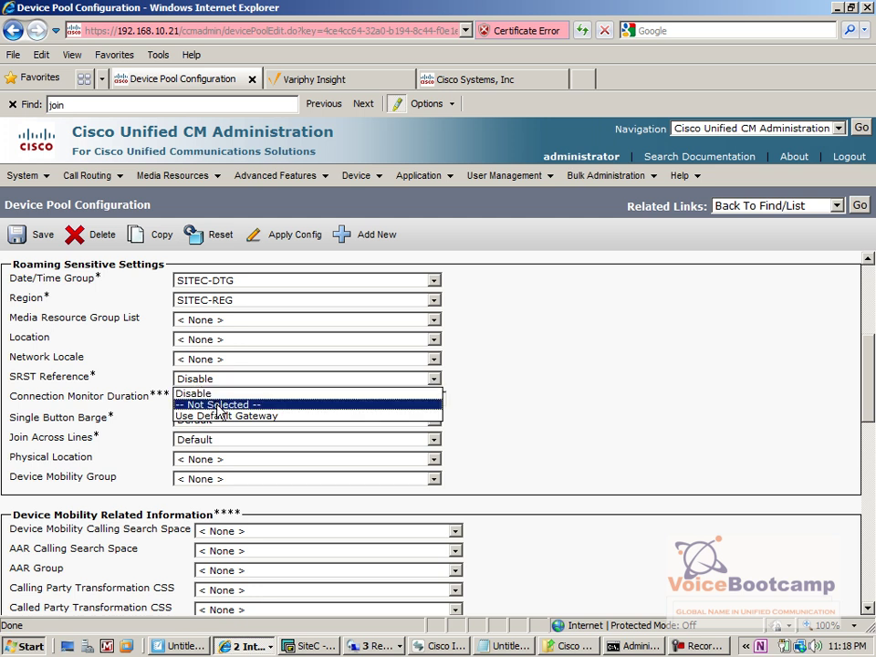
pyautogui.click(224, 417)
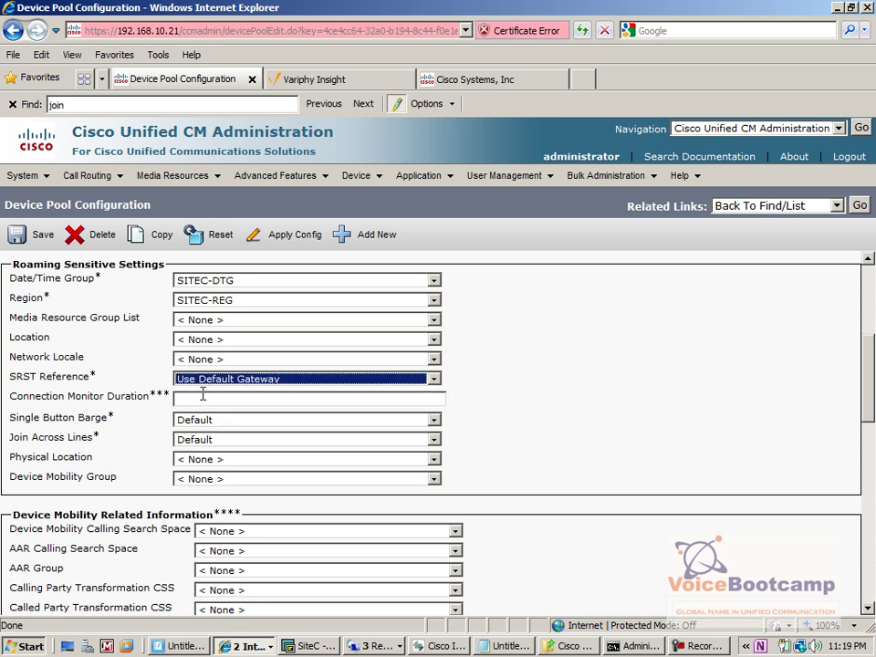
pyautogui.moveTo(89, 377); pyautogui.dragTo(221, 394)
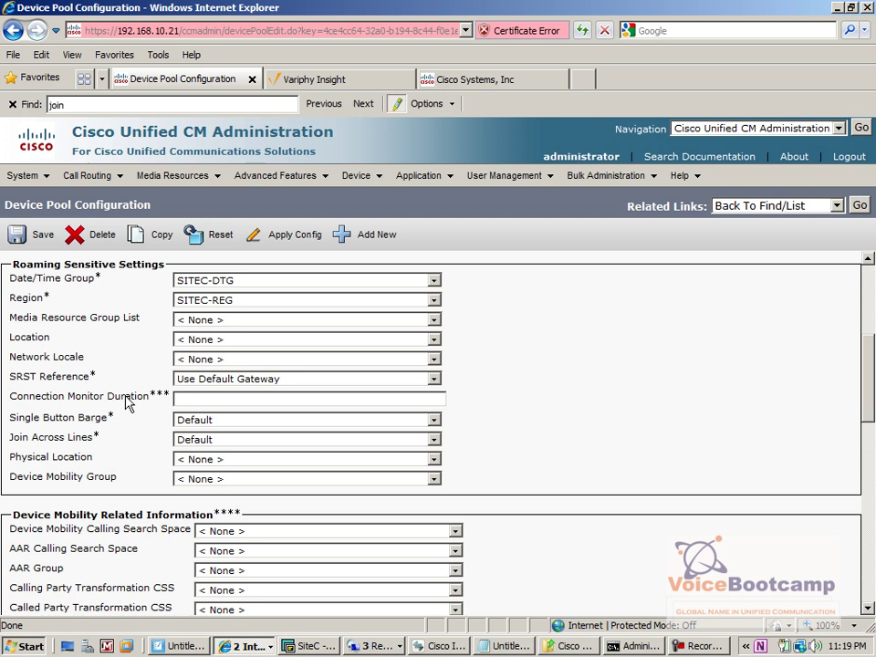
pyautogui.click(188, 394)
pyautogui.click(33, 237)
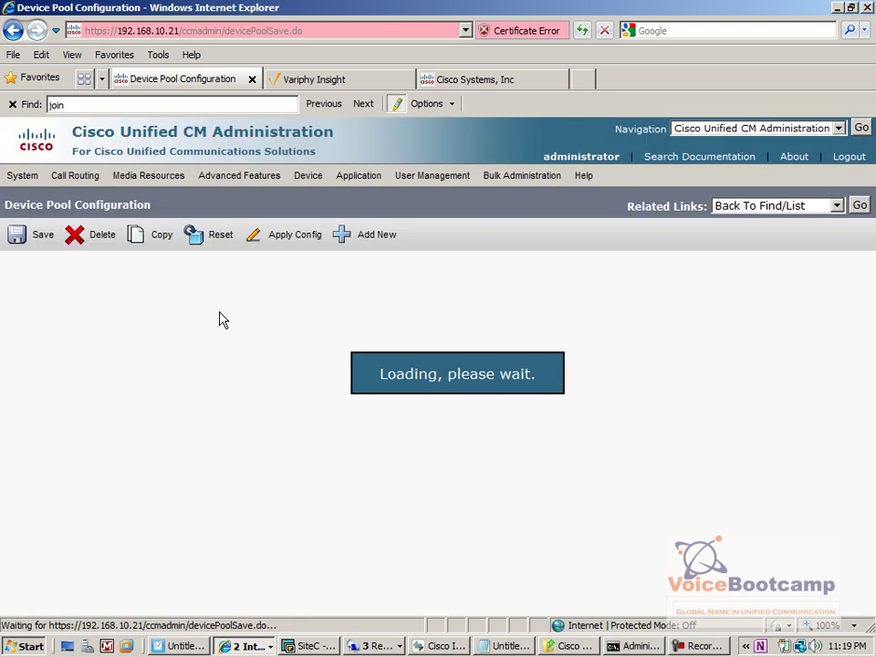
pyautogui.click(215, 237)
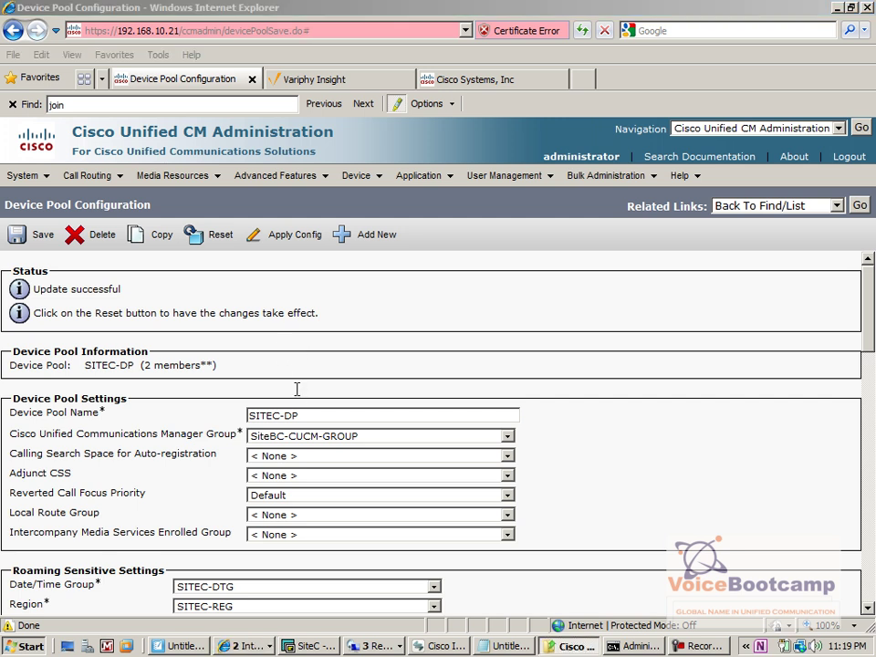
# Switch to the Variphy Insight phone list, open the control window of UK Phone 1 x 6001 and close it
pyautogui.click(262, 652)
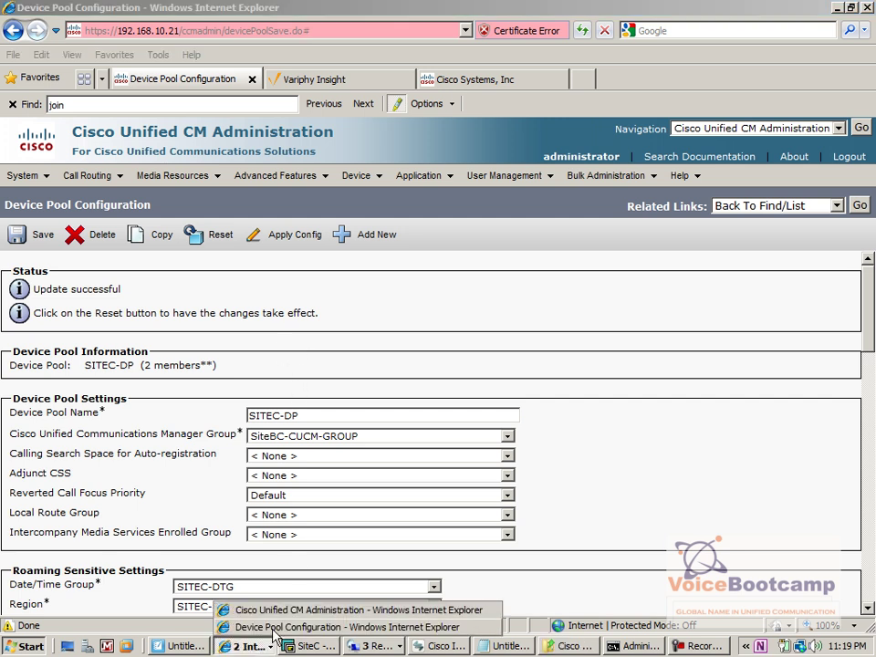
pyautogui.click(335, 84)
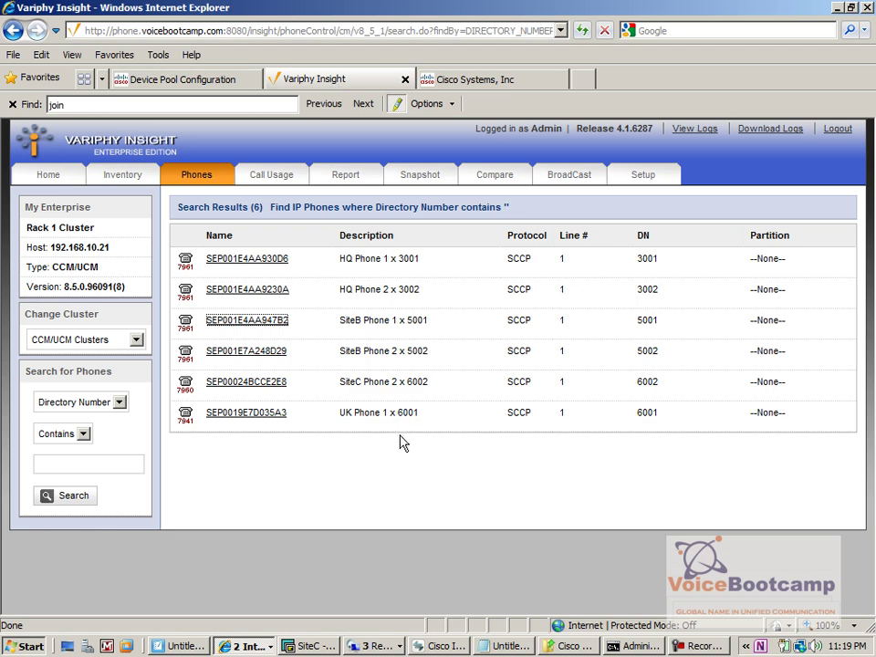
pyautogui.click(245, 415)
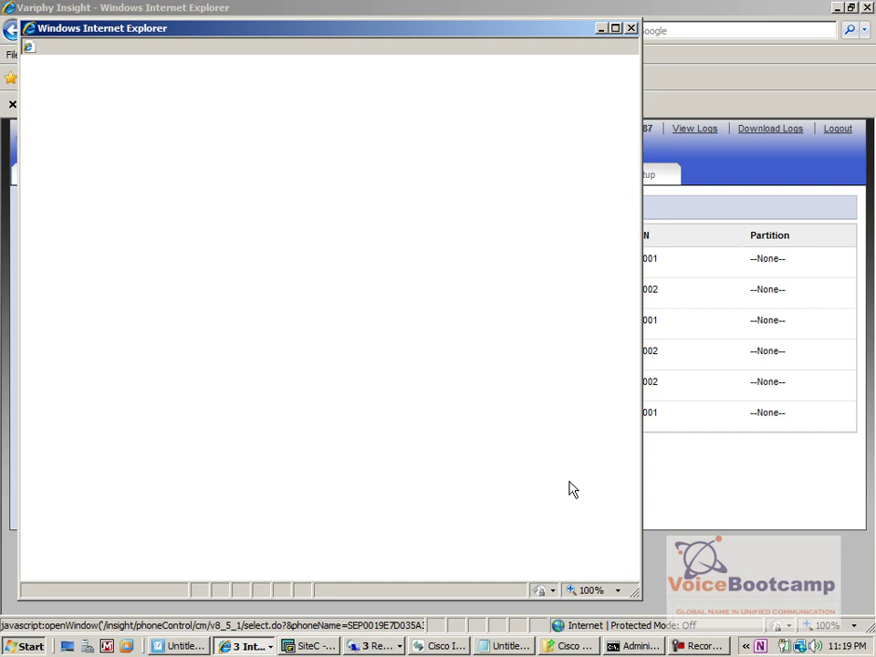
pyautogui.click(630, 28)
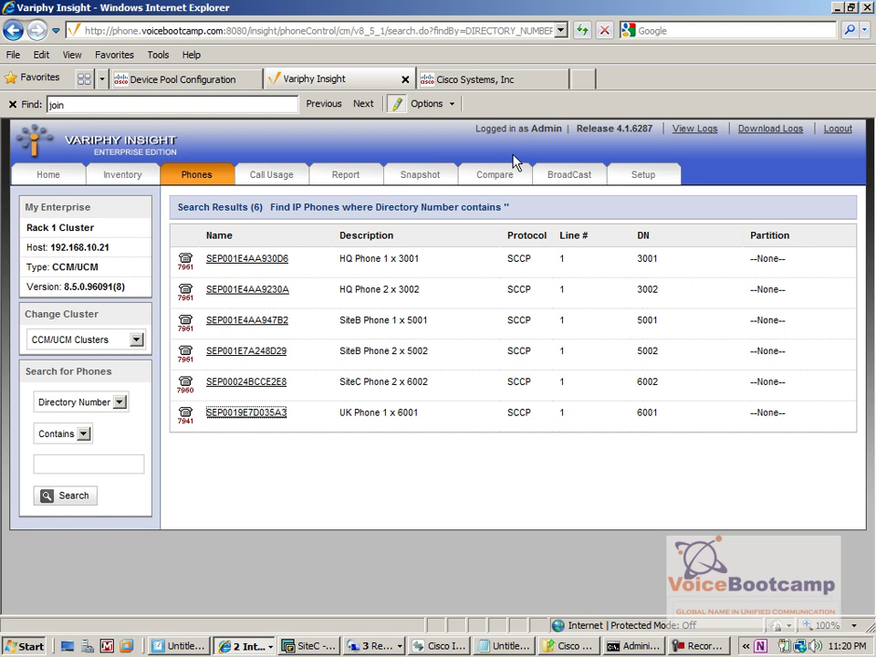
# Open the control window of SiteC Phone 2 x 6002 and set its auto screen refresh to every 2 sec
pyautogui.click(244, 383)
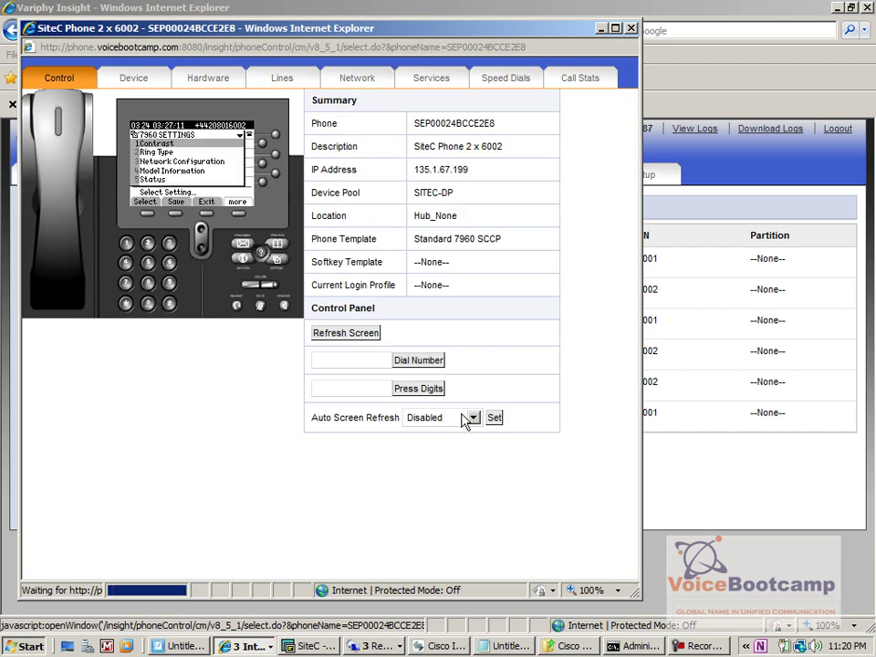
pyautogui.click(473, 417)
pyautogui.click(440, 442)
pyautogui.click(501, 417)
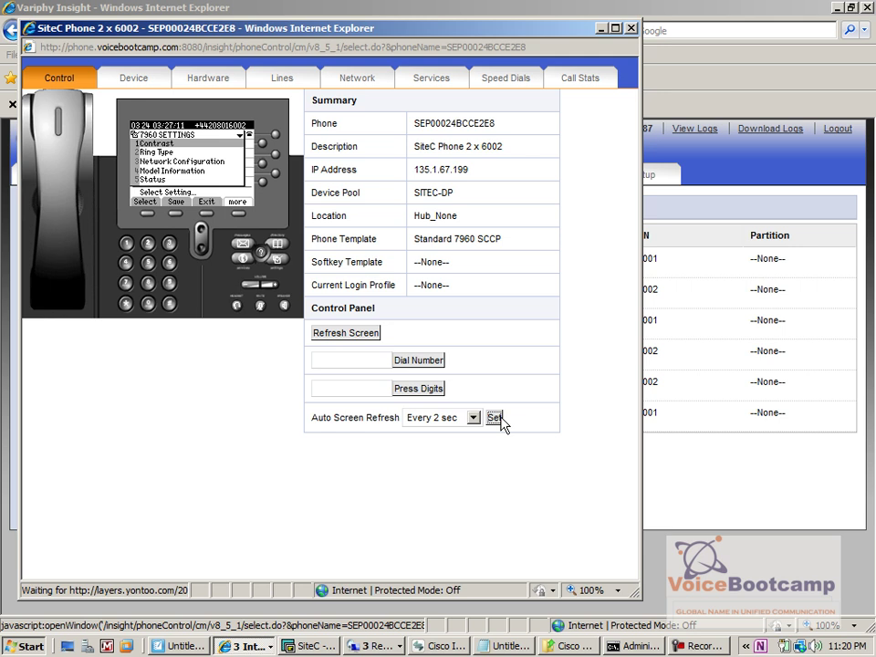
pyautogui.click(491, 418)
pyautogui.click(472, 418)
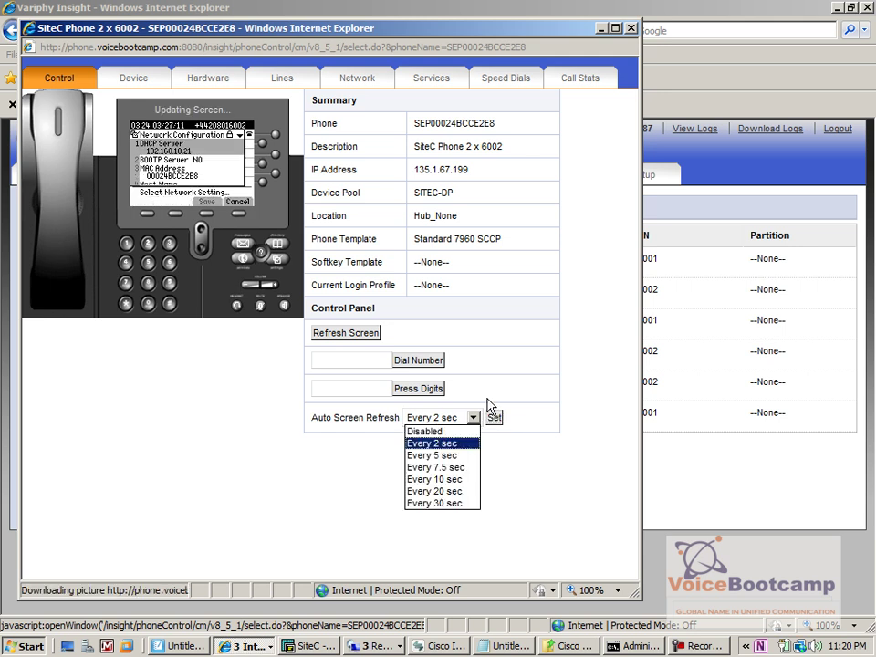
pyautogui.click(493, 393)
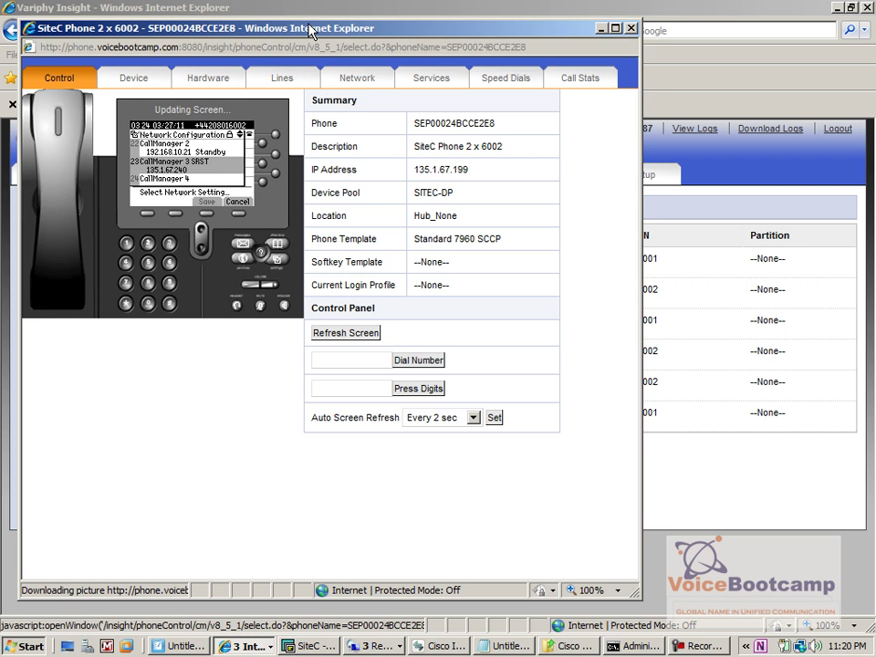
# Move the phone control window aside, switch to the SiteC session in SecureCRT and exit configuration mode
pyautogui.moveTo(368, 29); pyautogui.dragTo(537, 29)
pyautogui.click(308, 646)
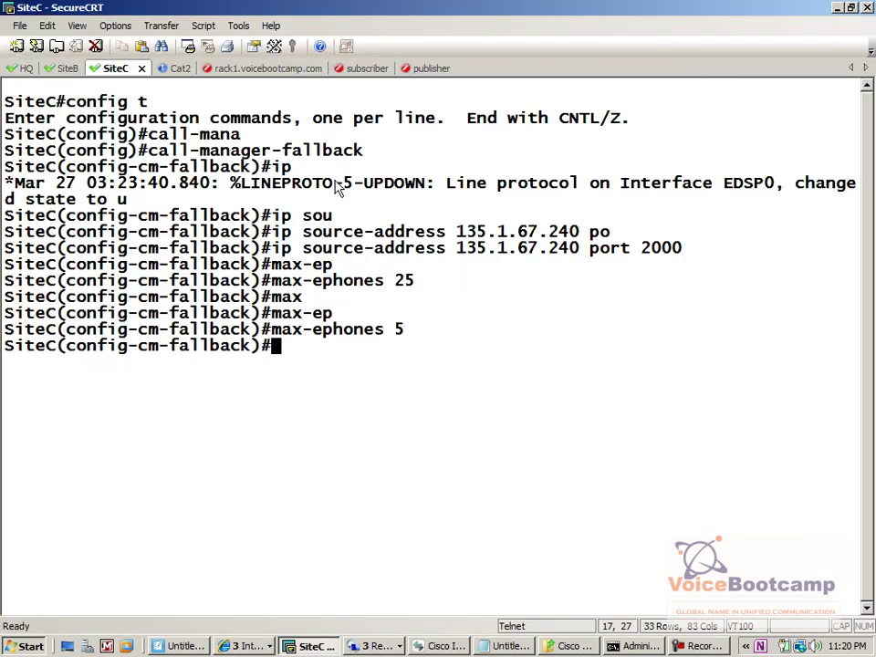
pyautogui.write('en')
pyautogui.press('Return')
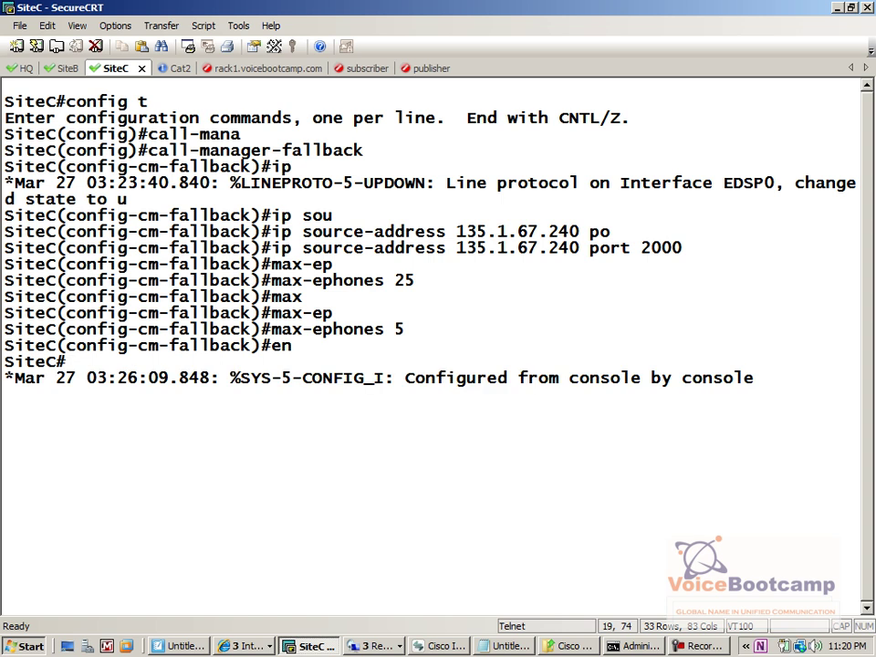
# Shut down interface serial 0/3/0 on the SiteC router and end configuration mode
pyautogui.press('Return')
pyautogui.write('config t')
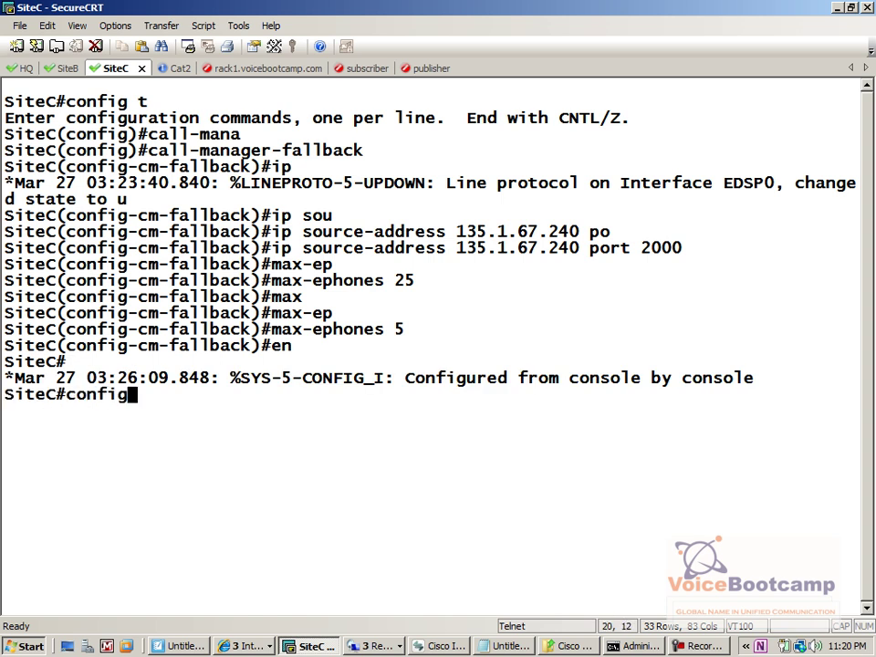
pyautogui.press('Return')
pyautogui.write('int seri')
pyautogui.press('Tab')
pyautogui.write('0/3/0')
pyautogui.press('Return')
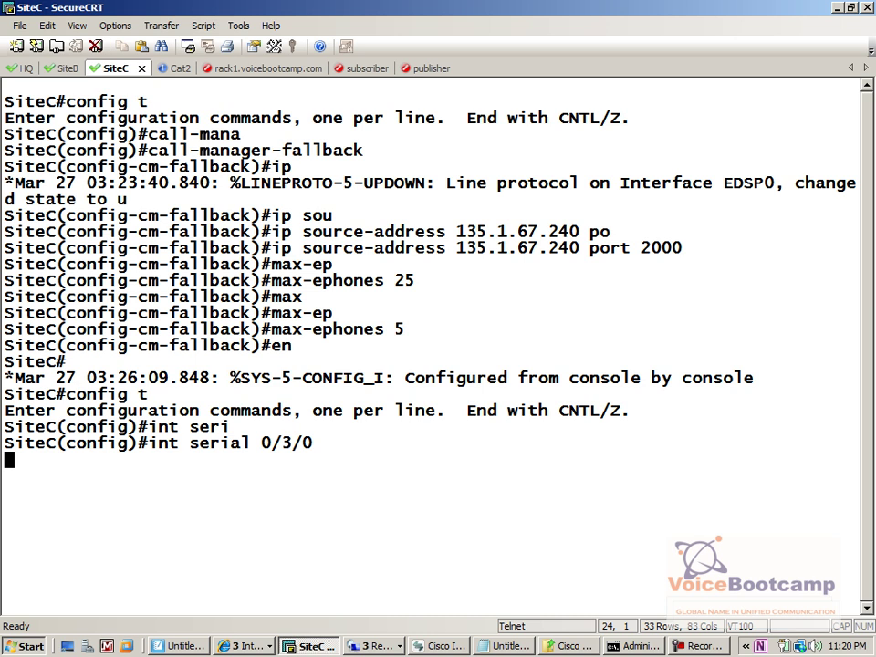
pyautogui.write('shut')
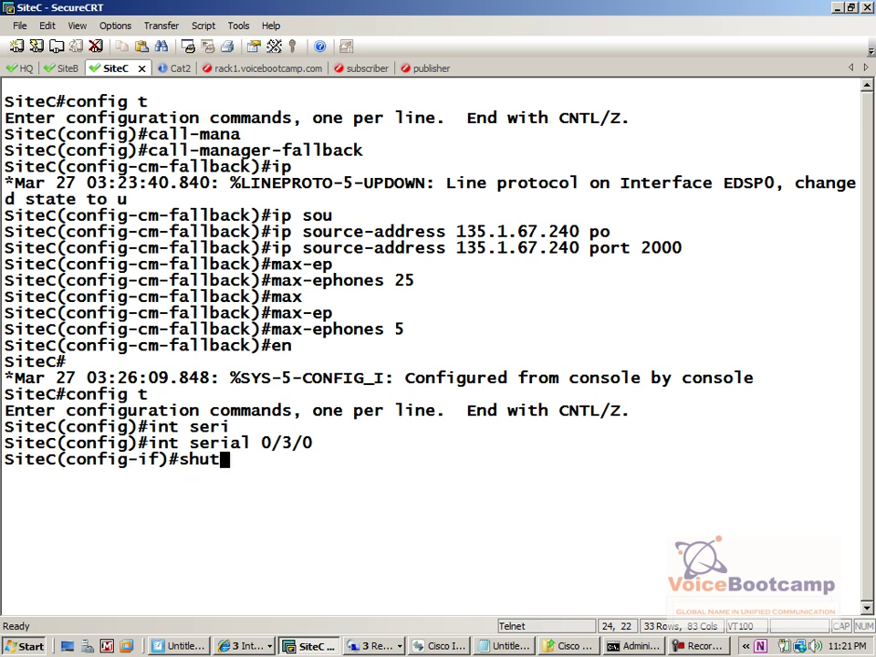
pyautogui.press('Return')
pyautogui.write('end')
pyautogui.press('Return')
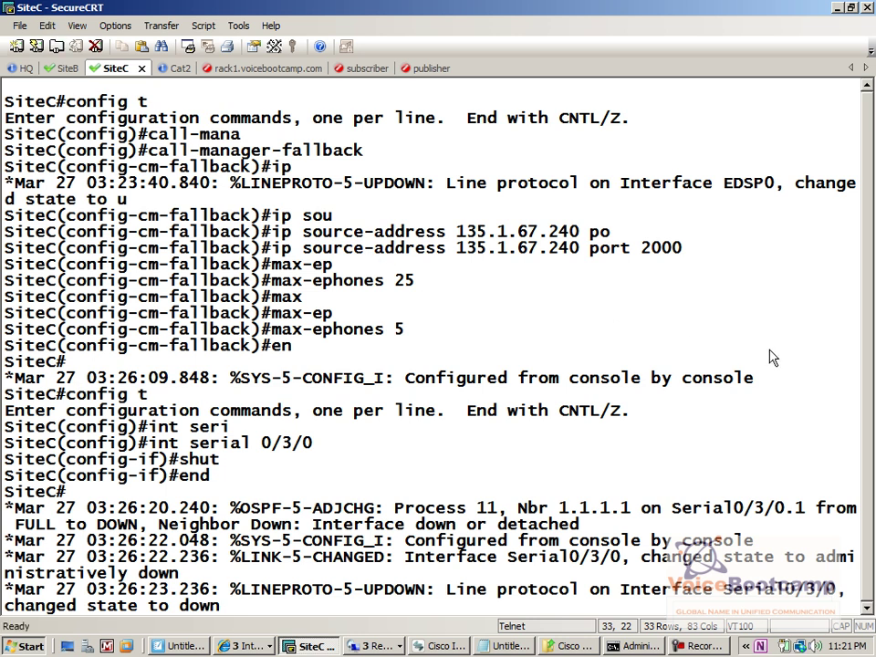
# Clear the SiteC terminal screen and bring up a fresh prompt
pyautogui.press('Return')
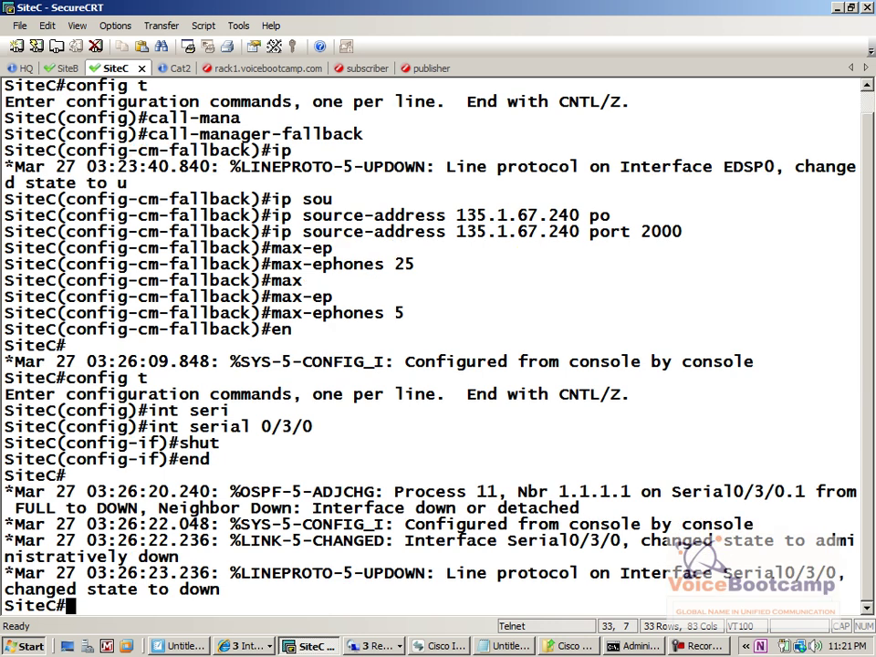
pyautogui.press('Return')
pyautogui.press('Return')
pyautogui.press('Return')
pyautogui.press('Return')
pyautogui.press('Return')
pyautogui.press('Return')
pyautogui.press('Return')
pyautogui.press('Return')
pyautogui.press('Return')
pyautogui.press('Return')
pyautogui.press('Return')
pyautogui.press('Return')
pyautogui.press('Return')
pyautogui.press('Return')
pyautogui.press('Return')
pyautogui.press('Return')
pyautogui.press('Return')
pyautogui.press('Return')
pyautogui.press('Return')
pyautogui.press('Return')
pyautogui.press('Return')
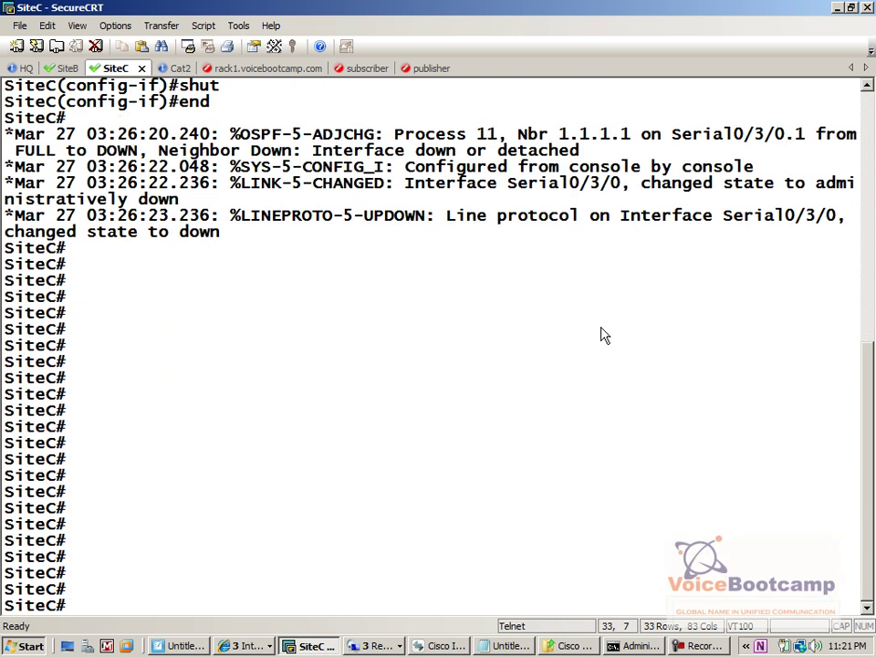
pyautogui.click(46, 25)
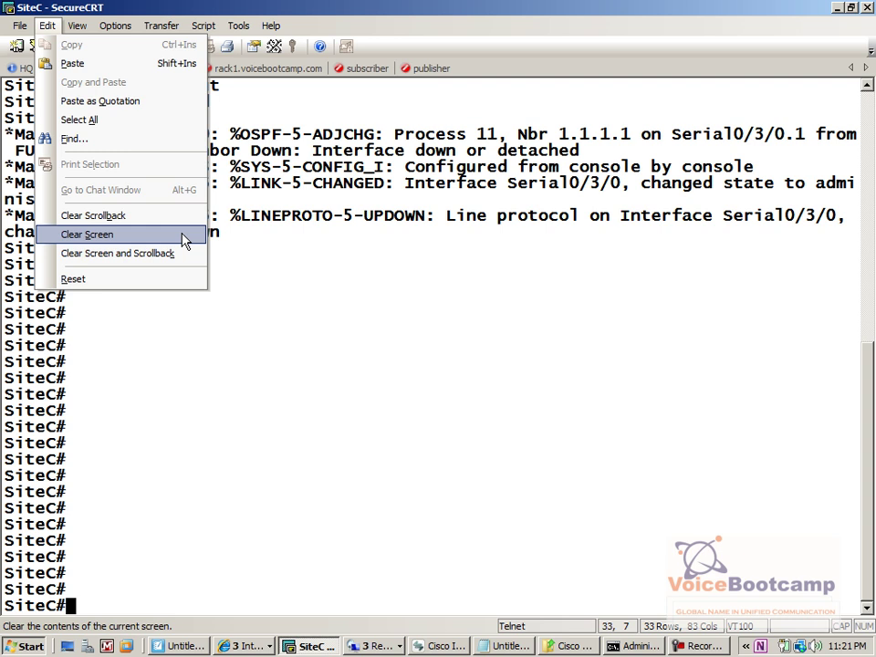
pyautogui.click(185, 239)
pyautogui.press('Return')
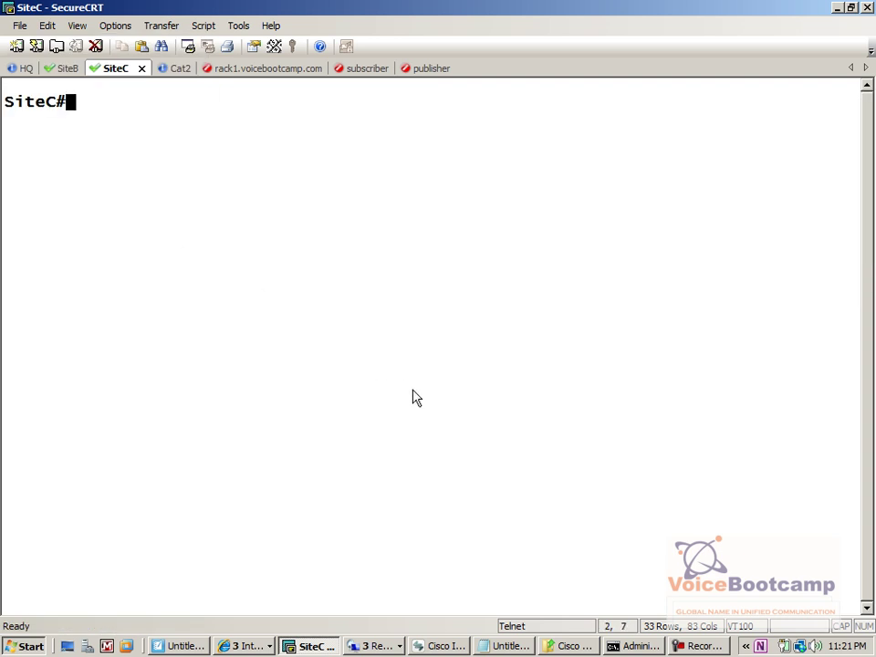
# Ping 192.168.10.21 from SiteC and check the interfaces with show ip int brief
pyautogui.write('ping ')
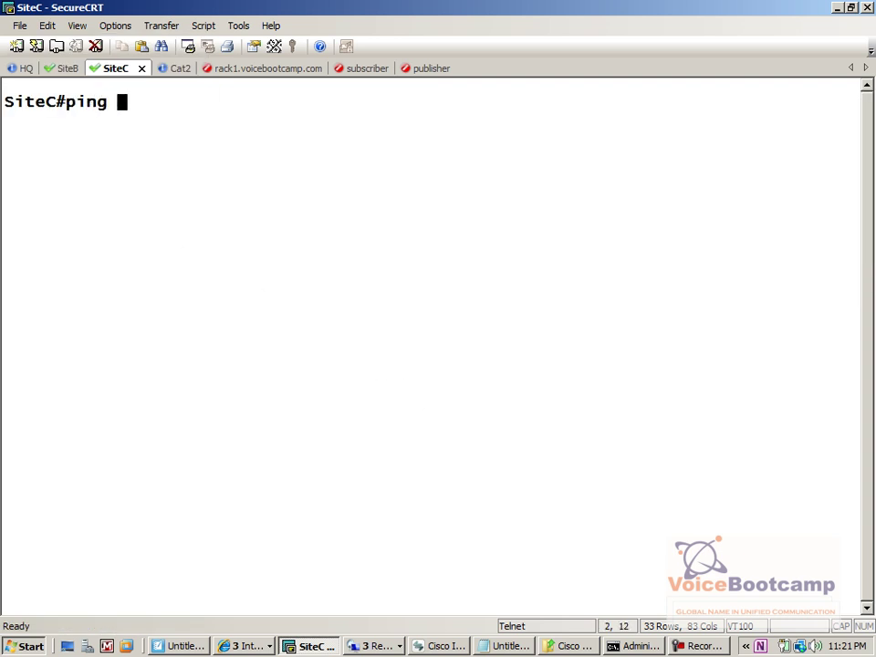
pyautogui.write('192.168.10.')
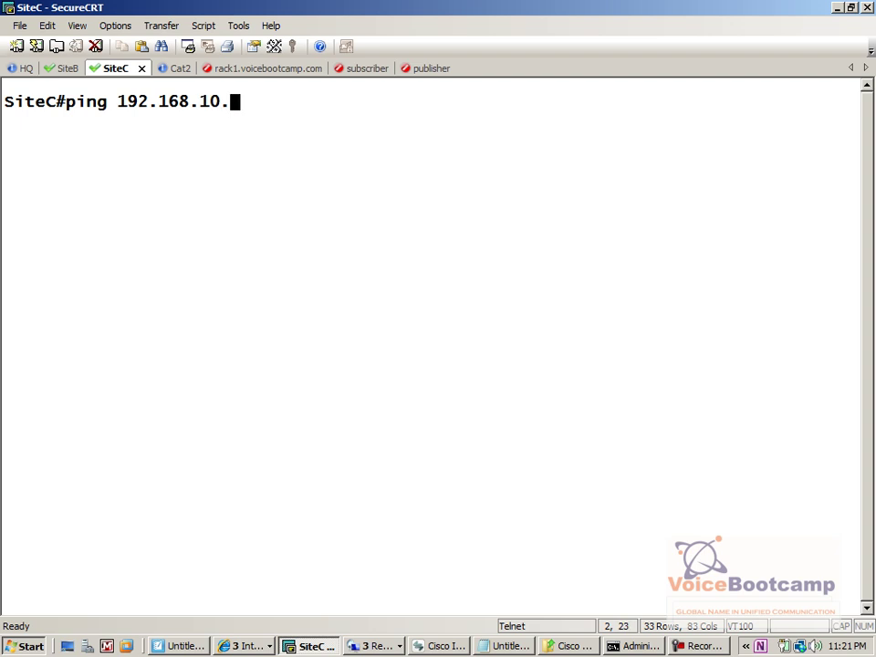
pyautogui.write('21')
pyautogui.press('Return')
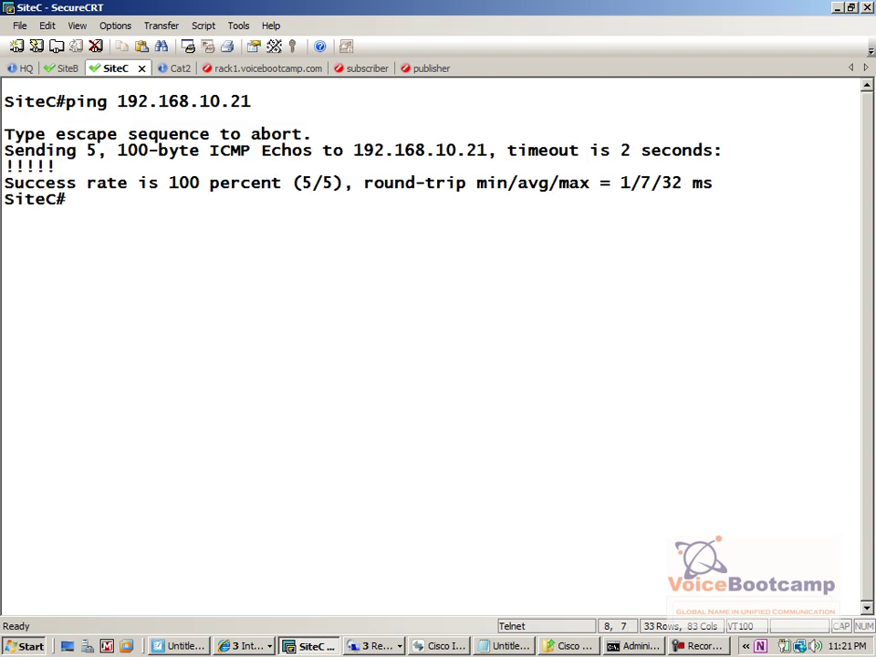
pyautogui.write('show ip int brief')
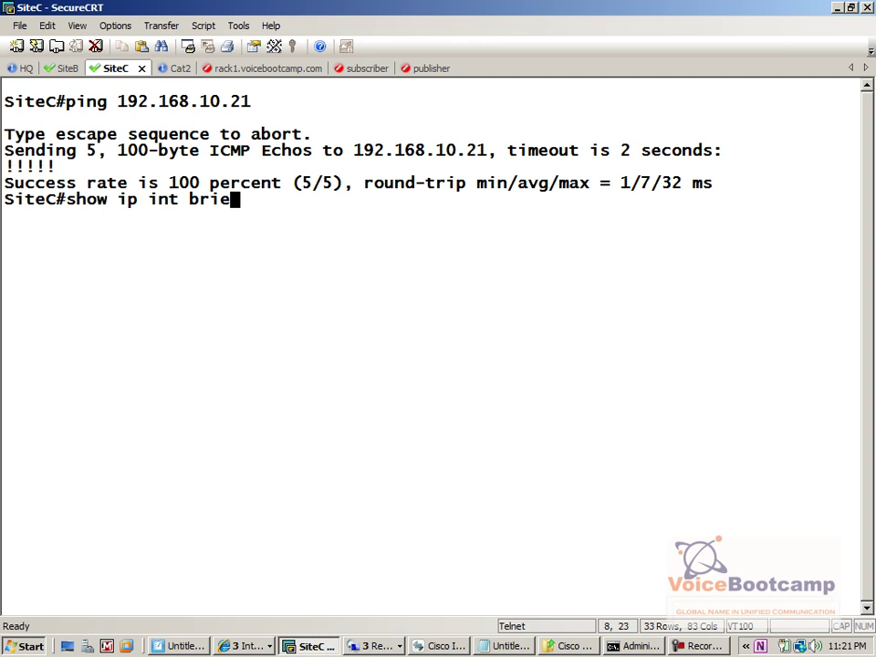
pyautogui.press('Return')
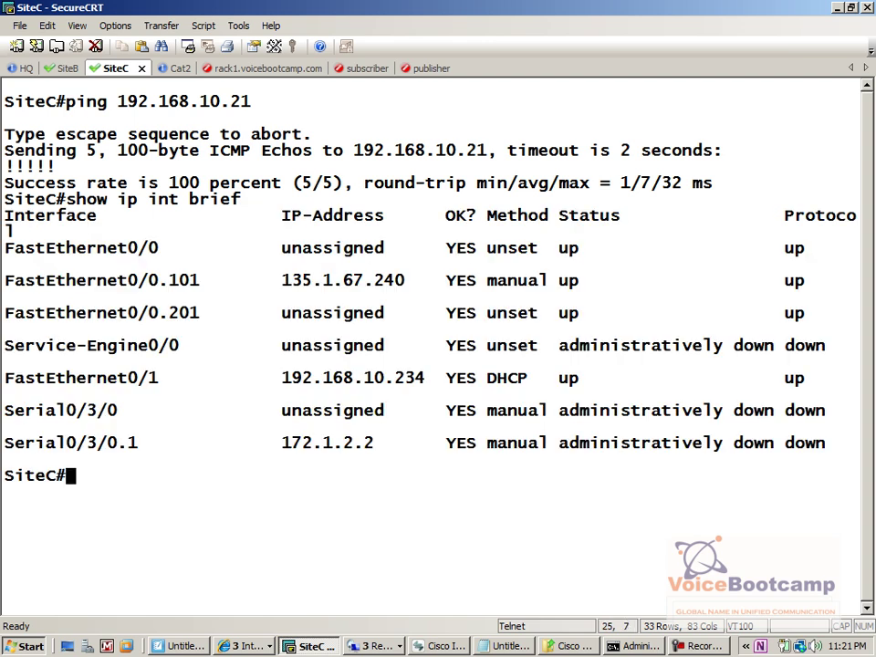
# Shut down interface FastEthernet 0/1 on SiteC and end configuration mode
pyautogui.write('config t')
pyautogui.press('Return')
pyautogui.write('int fas0/')
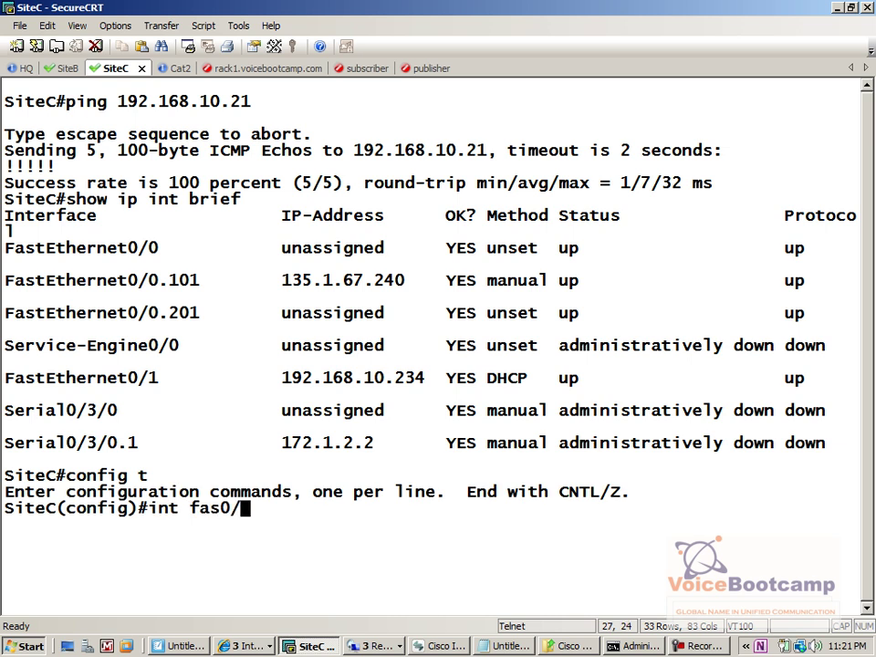
pyautogui.write('1')
pyautogui.press('Return')
pyautogui.write('shut')
pyautogui.press('Return')
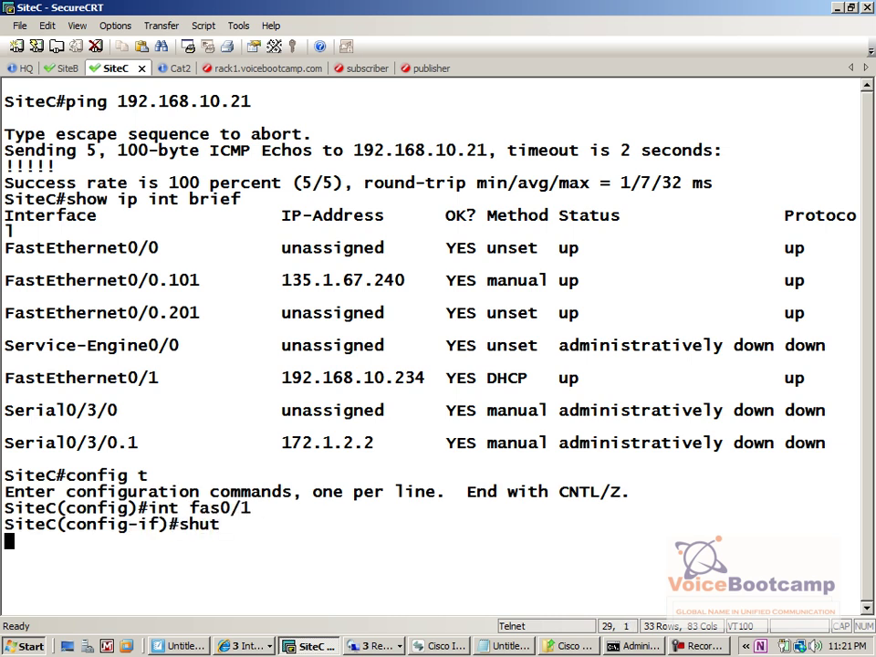
pyautogui.moveTo(425, 391); pyautogui.dragTo(4, 382)
pyautogui.click(264, 469)
pyautogui.write('end')
pyautogui.press('Return')
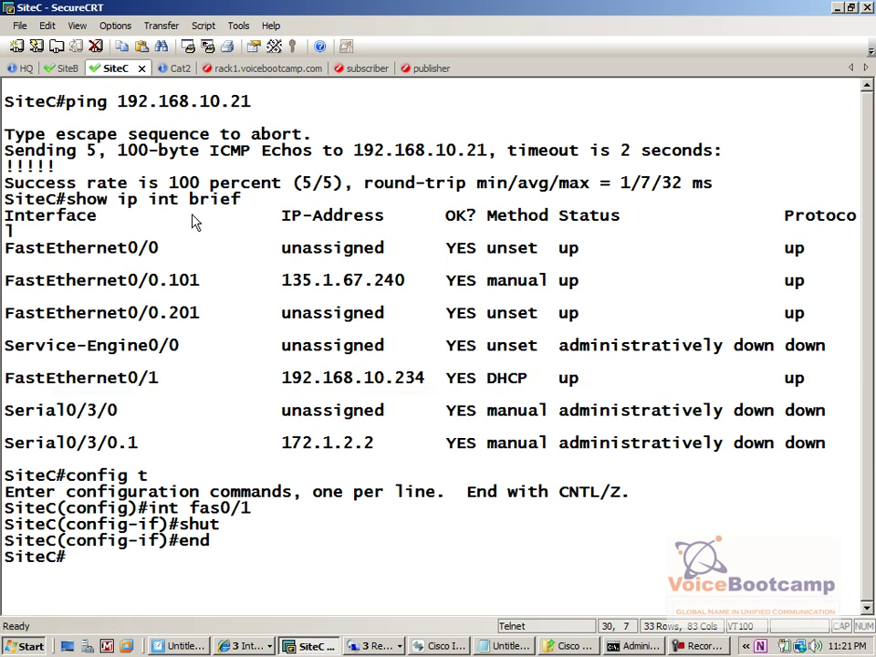
# Clear the terminal screen and scrollback, and run show ip int brief again to check the interfaces
pyautogui.click(46, 26)
pyautogui.click(182, 254)
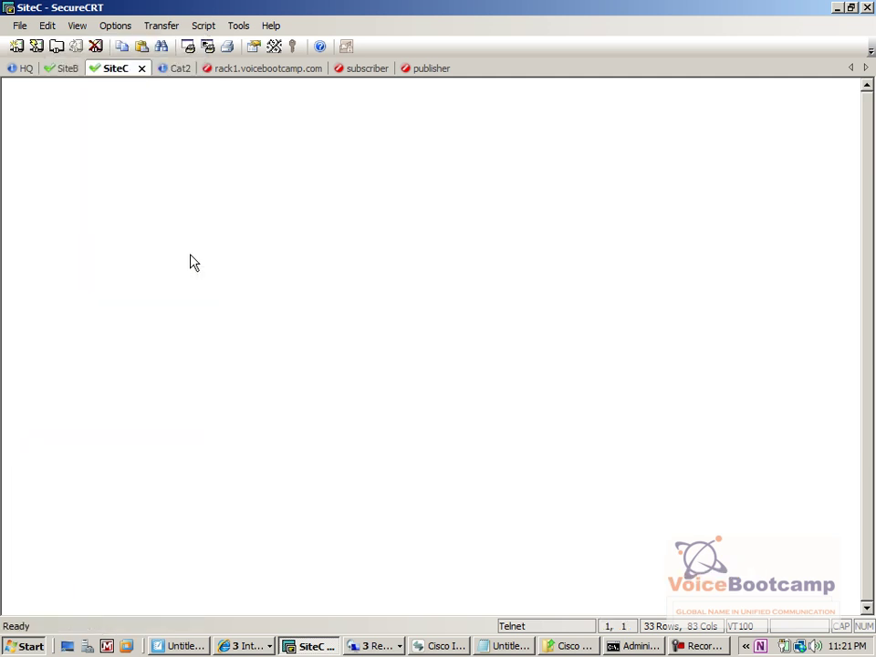
pyautogui.press('Return')
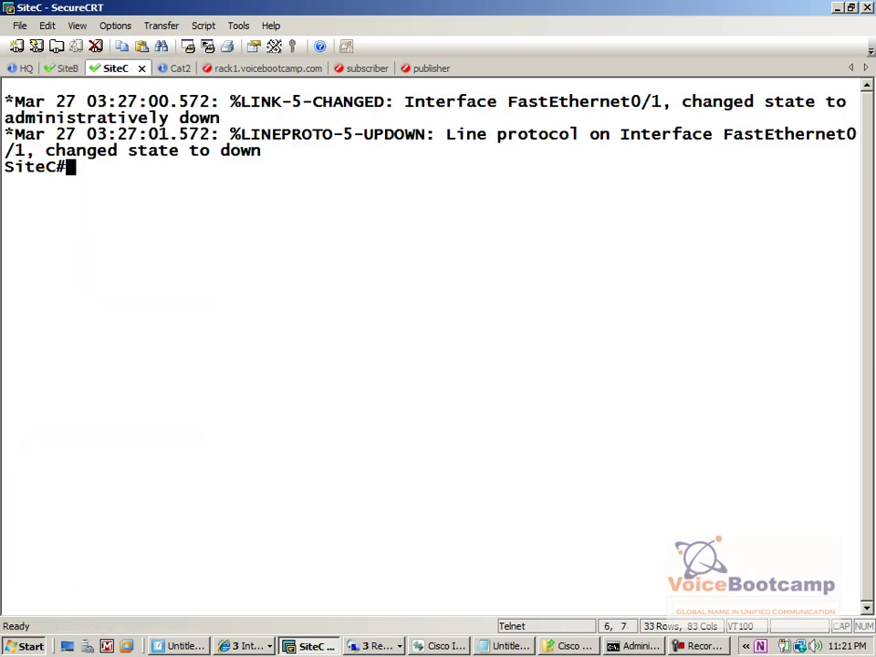
pyautogui.press('Return')
pyautogui.press('Up')
pyautogui.press('Up')
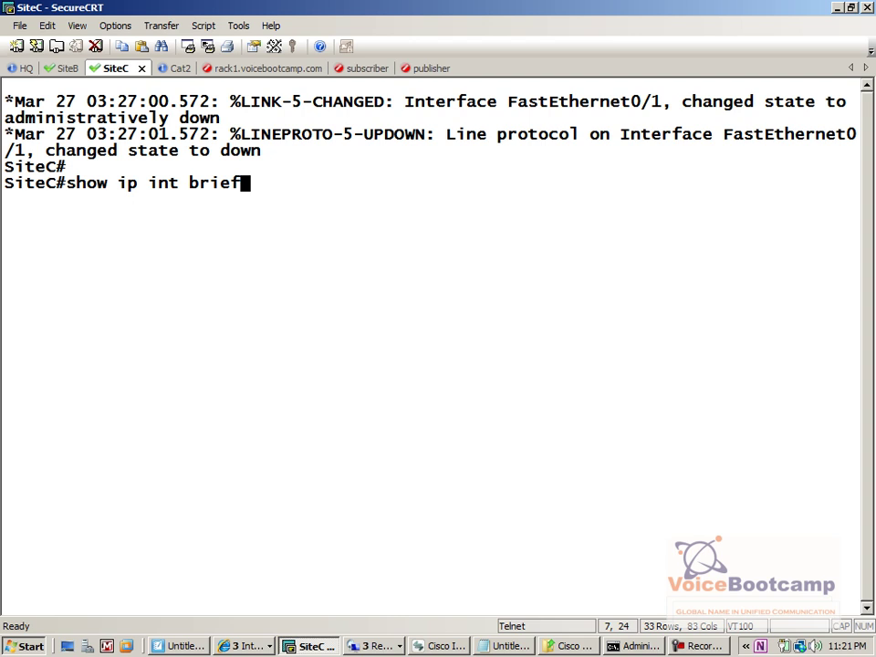
pyautogui.press('Return')
# Repeat the ping to 192.168.10.21 to test reachability with both uplink interfaces shut down
pyautogui.press('Up')
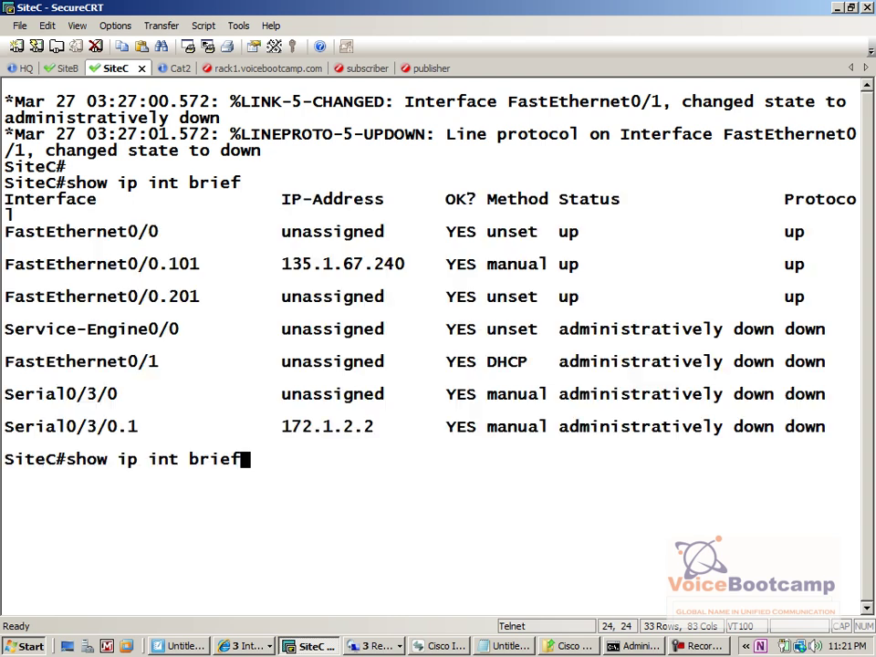
pyautogui.press('Up')
pyautogui.press('Down')
pyautogui.press('Up')
pyautogui.press('Up')
pyautogui.press('Up')
pyautogui.press('Return')
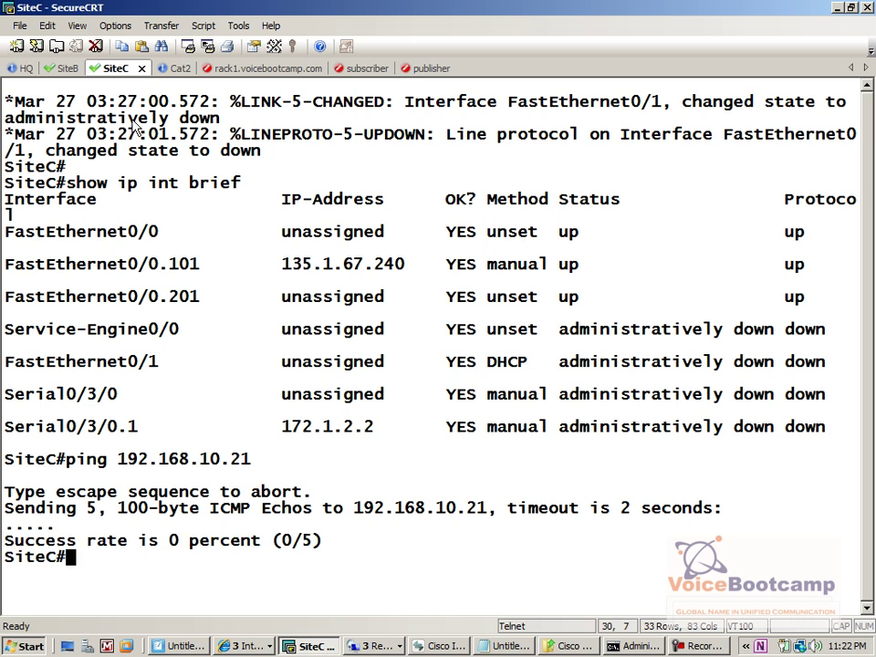
# Show the running configuration and filter its output for "call-mana" to review the fallback settings
pyautogui.write('show run/')
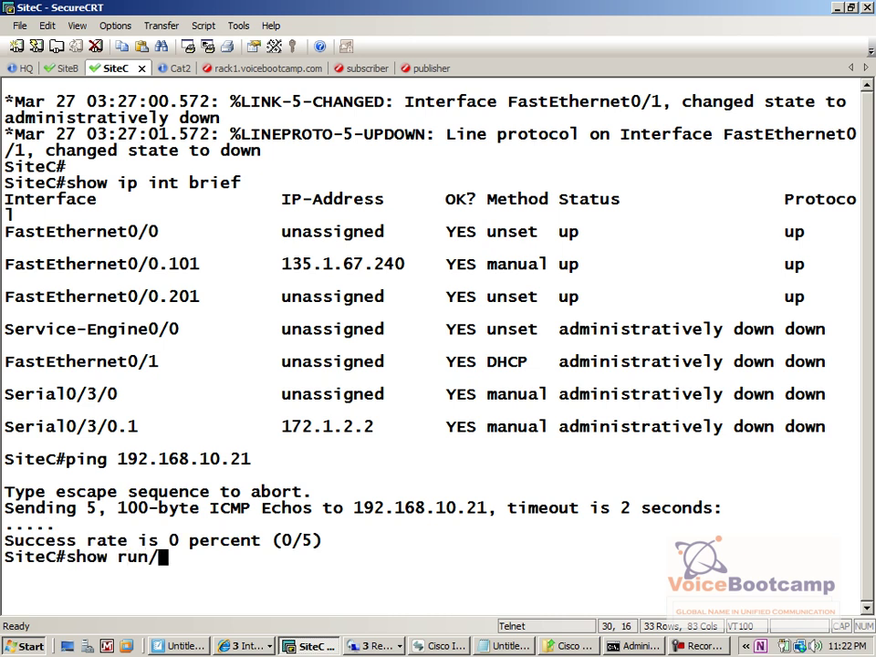
pyautogui.press('BackSpace')
pyautogui.press('Return')
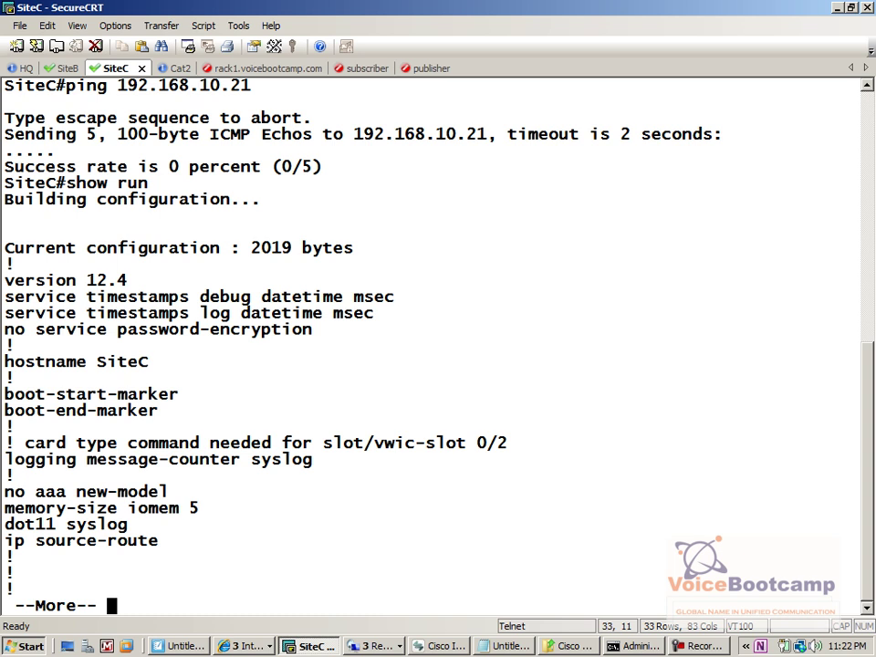
pyautogui.write('/tele')
pyautogui.press('BackSpace')
pyautogui.press('BackSpace')
pyautogui.press('BackSpace')
pyautogui.press('BackSpace')
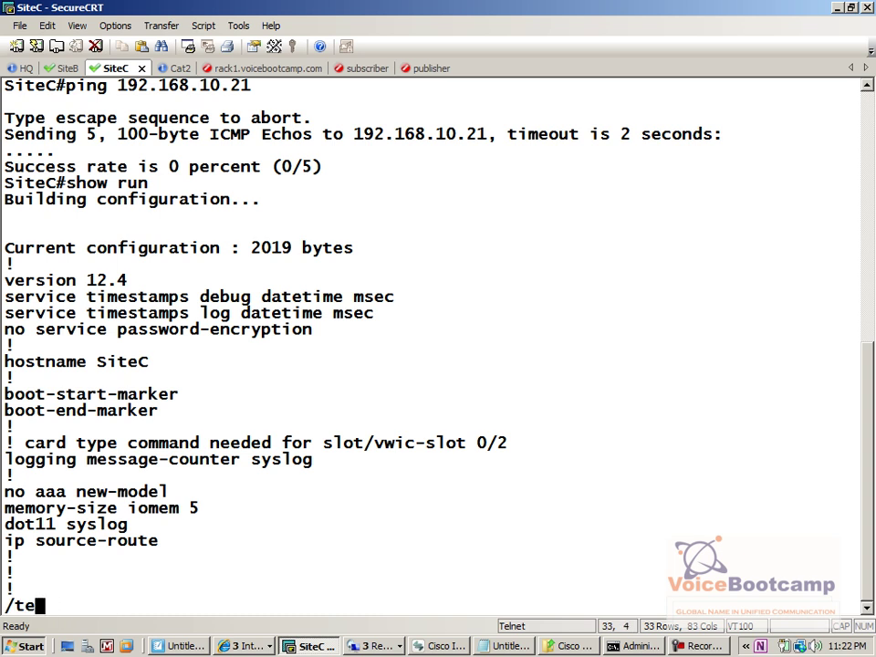
pyautogui.write('call0-')
pyautogui.press('BackSpace')
pyautogui.press('BackSpace')
pyautogui.write('-mana')
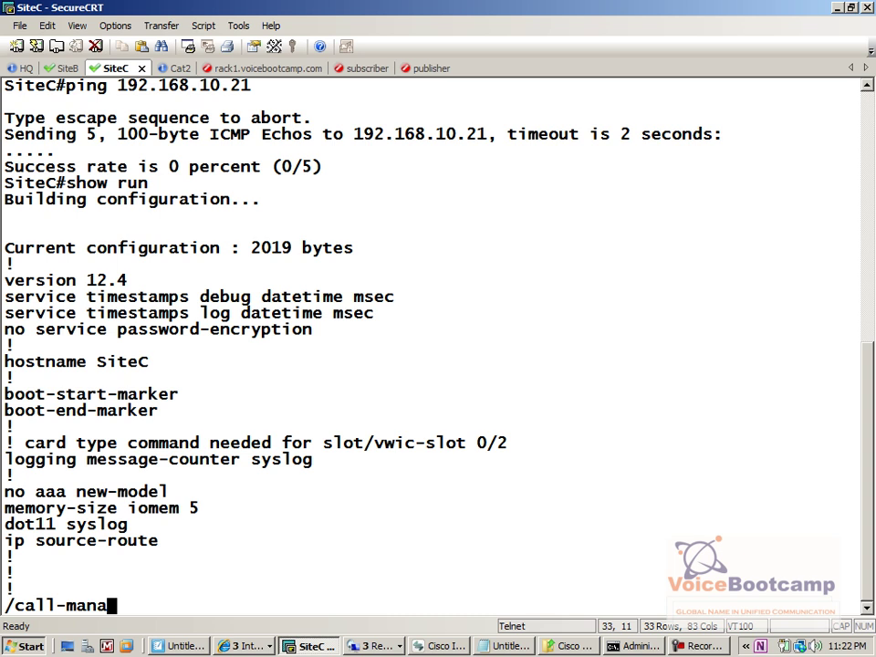
pyautogui.press('Return')
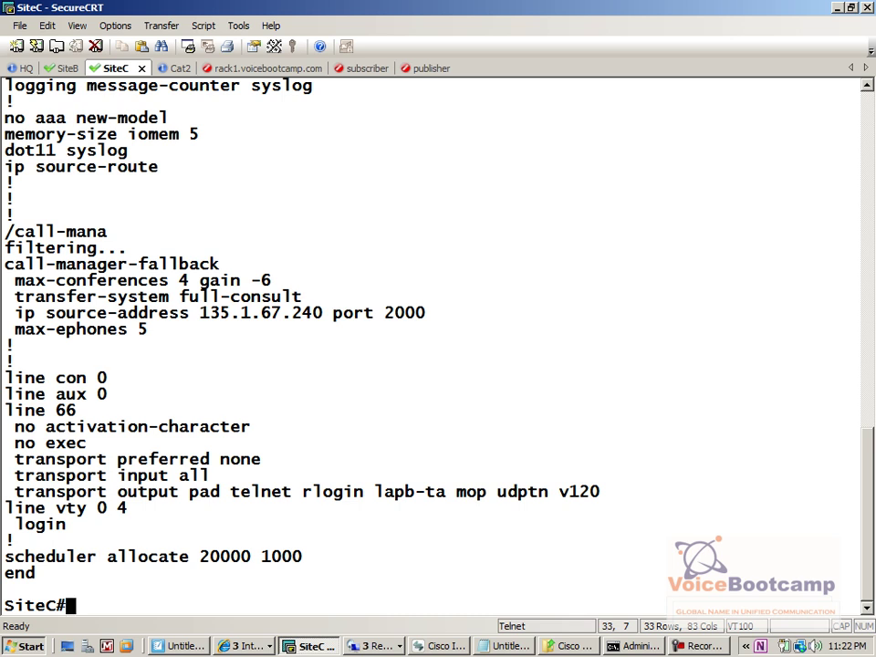
# In SiteC's call-manager-fallback configuration mode, set max-dn to 5
pyautogui.write('config t')
pyautogui.press('Return')
pyautogui.write('config)#c')
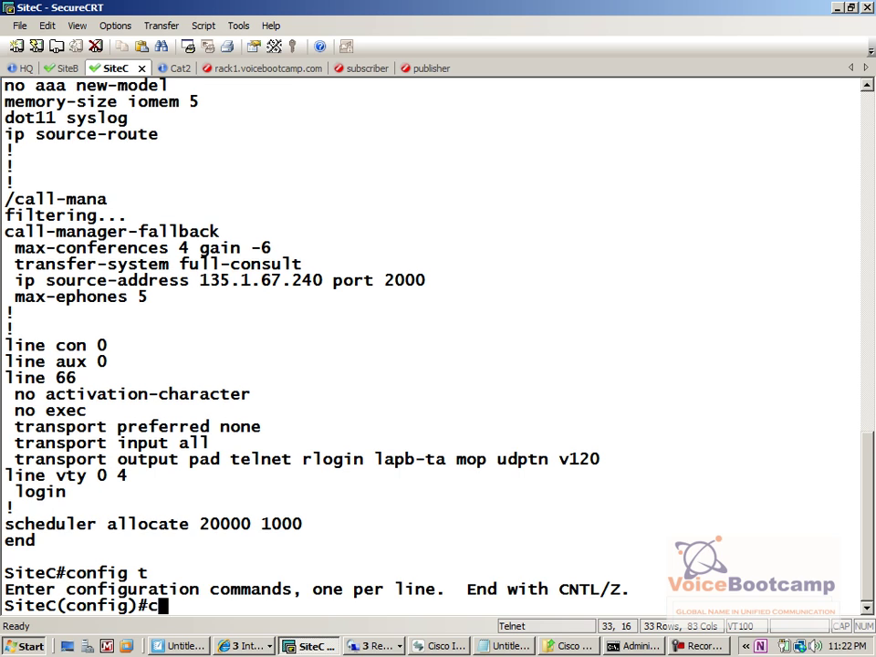
pyautogui.write('all-ma')
pyautogui.press('BackSpace')
pyautogui.press('BackSpace')
pyautogui.press('BackSpace')
pyautogui.write('l')
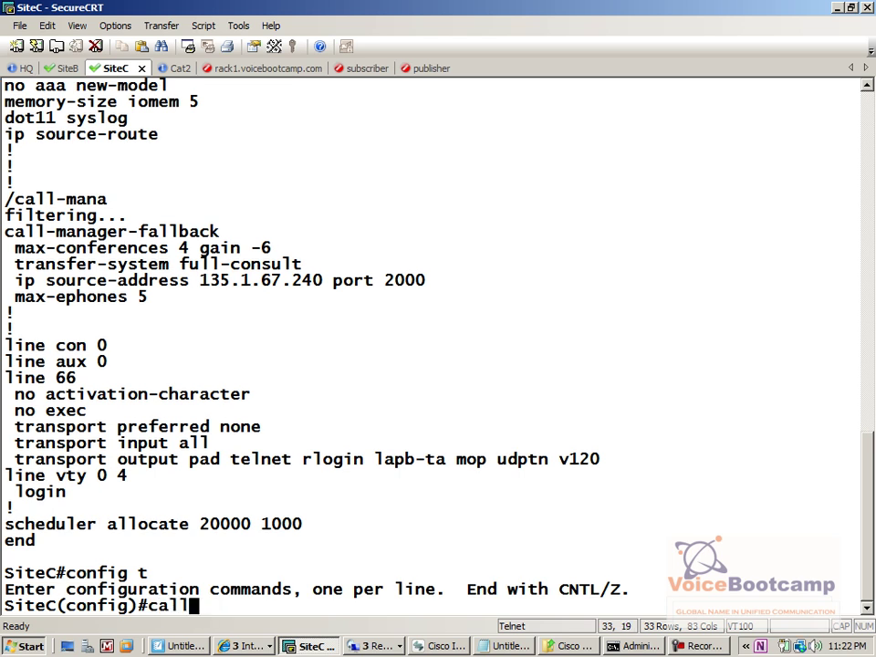
pyautogui.write('-man')
pyautogui.press('BackSpace')
pyautogui.press('BackSpace')
pyautogui.press('BackSpace')
pyautogui.write('p')
pyautogui.press('BackSpace')
pyautogui.write('-man')
pyautogui.press('Tab')
pyautogui.write('m')
pyautogui.press('BackSpace')
pyautogui.press('Return')
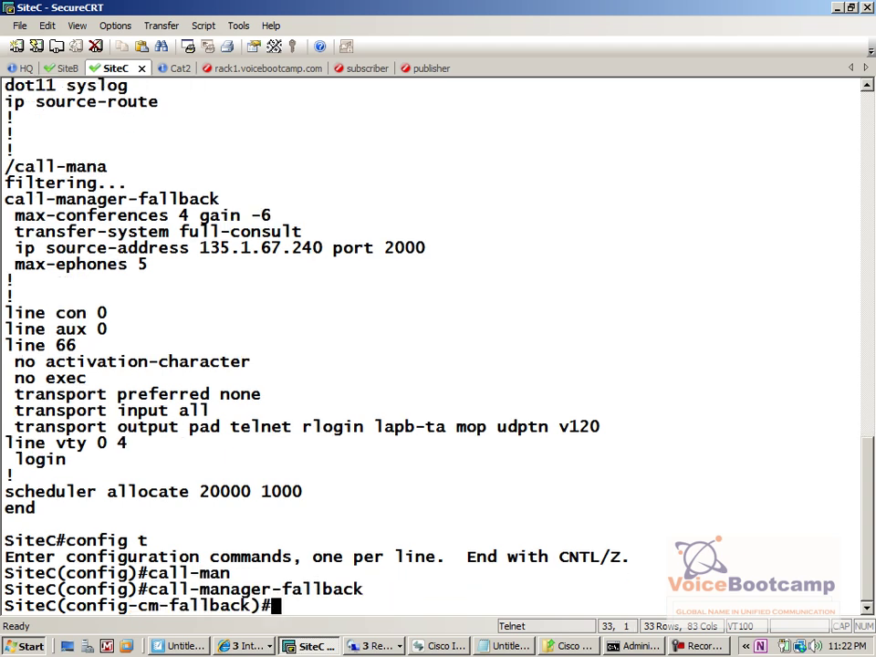
pyautogui.write('max-dn')
pyautogui.press('Tab')
pyautogui.write('5')
pyautogui.press('Return')
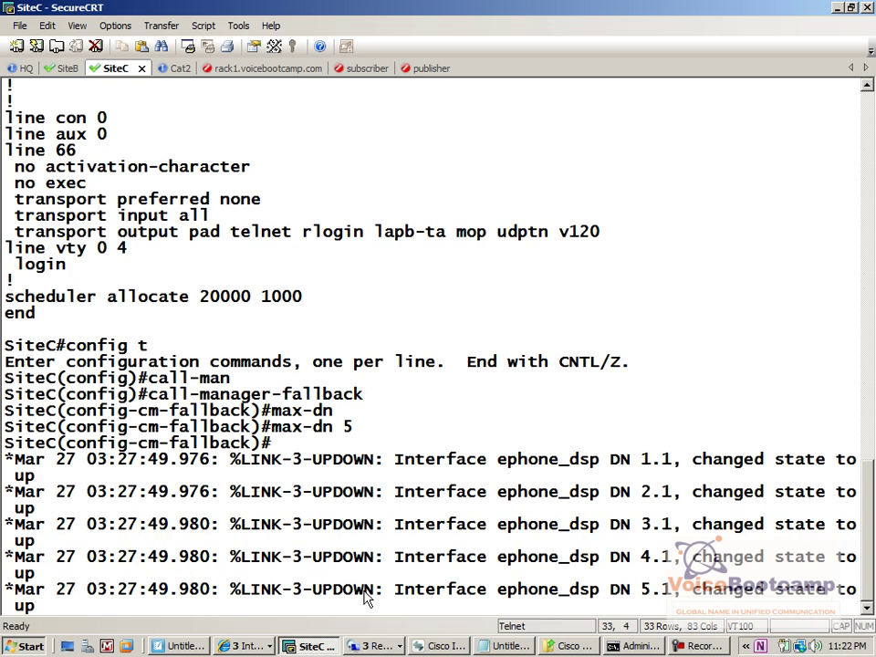
# Review the max-ephones line in the earlier configuration output and return to the fallback configuration prompt
pyautogui.scroll(3, 872, 475)
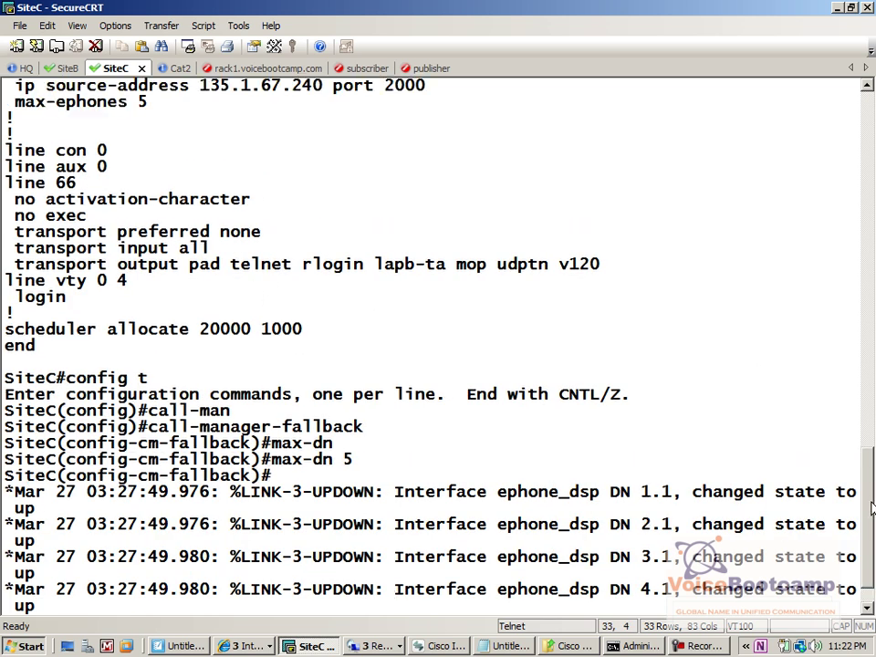
pyautogui.scroll(1, 874, 472)
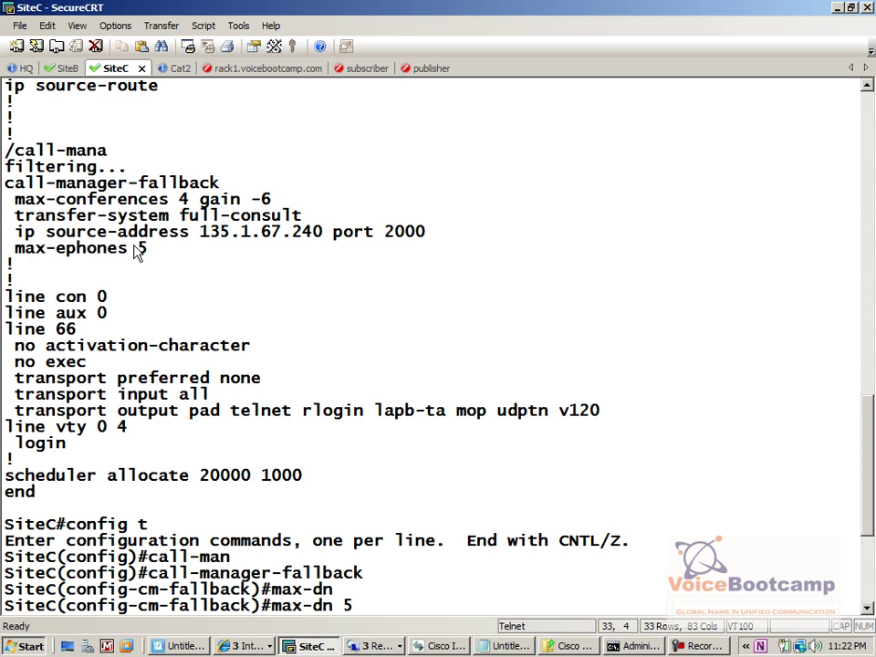
pyautogui.moveTo(134, 248); pyautogui.dragTo(15, 250)
pyautogui.click(122, 301)
pyautogui.press('Return')
pyautogui.press('Return')
pyautogui.press('Return')
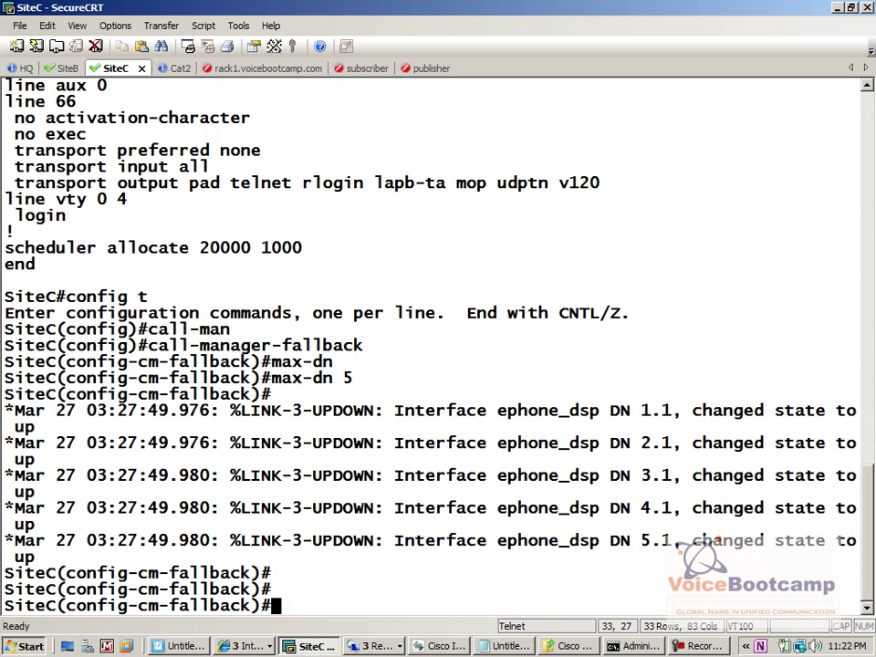
# Leave the fallback configuration, bring interface serial 0/3/0 back up with no shut, and end configuration mode
pyautogui.write('exit')
pyautogui.press('Return')
pyautogui.write('int seri')
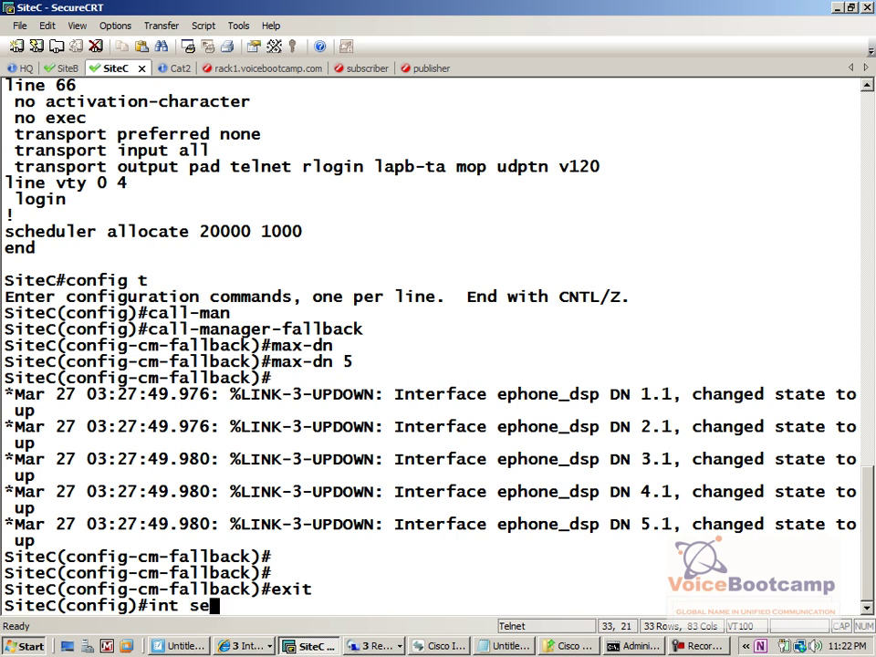
pyautogui.press('Tab')
pyautogui.write('0/3/0')
pyautogui.press('Return')
pyautogui.write('no shut')
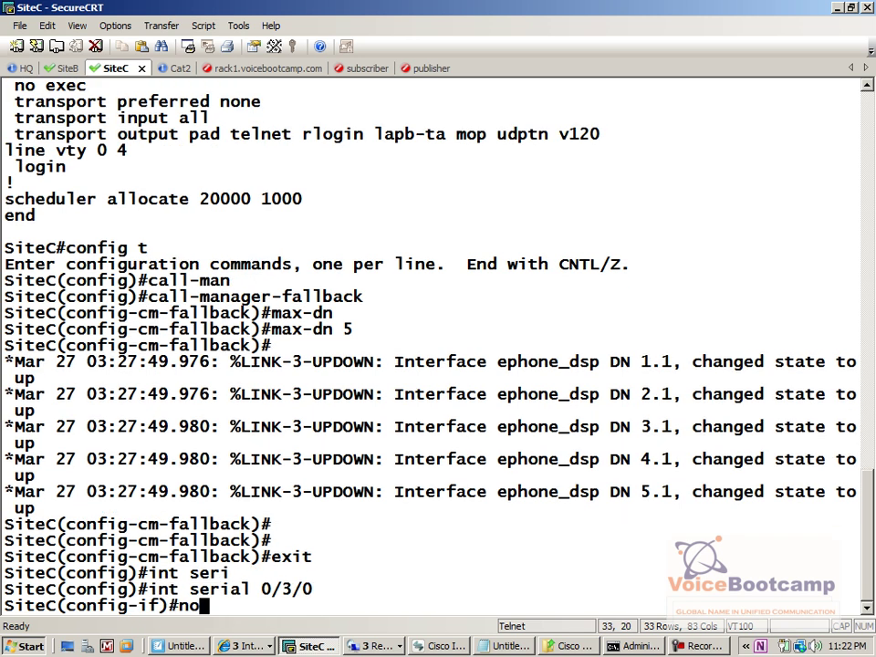
pyautogui.press('Return')
pyautogui.write('end')
pyautogui.press('Return')
pyautogui.press('Return')
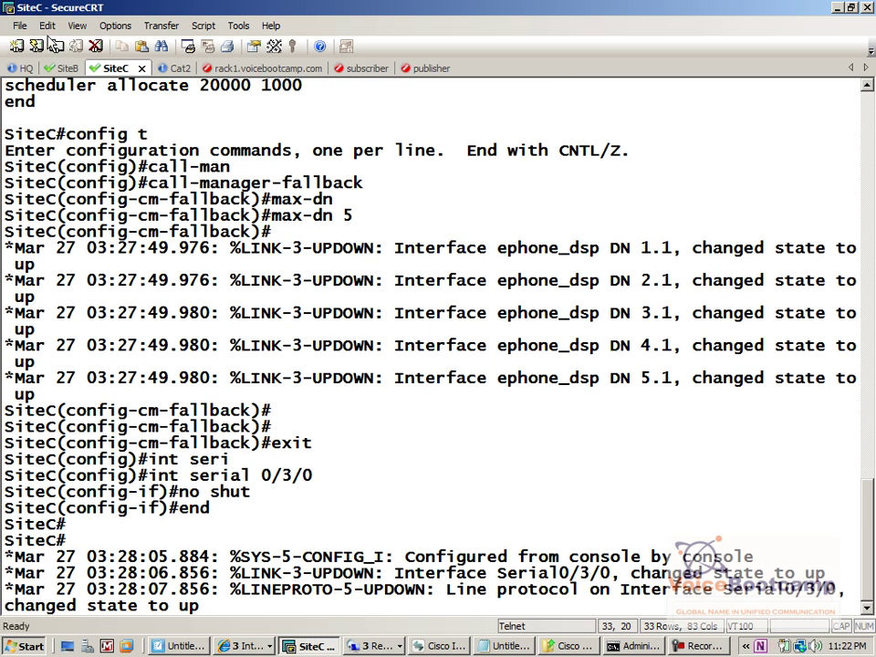
# Clear SiteC's terminal screen and scrollback, and show the brief IP interface summary to check the interface states
pyautogui.click(47, 26)
pyautogui.click(146, 254)
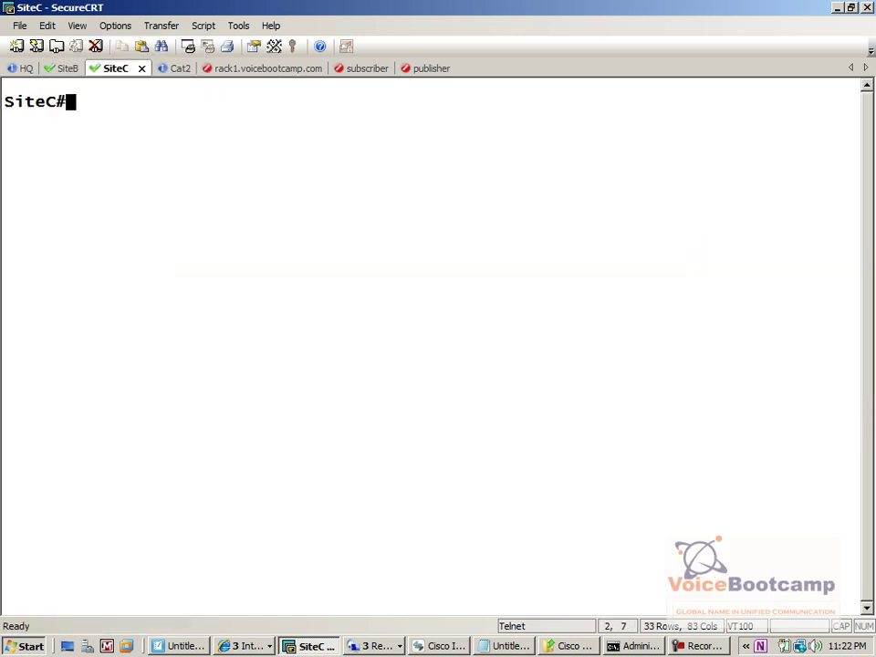
pyautogui.write('ping')
pyautogui.press('BackSpace')
pyautogui.press('BackSpace')
pyautogui.press('BackSpace')
pyautogui.press('BackSpace')
pyautogui.press('BackSpace')
pyautogui.write('show ip int brief')
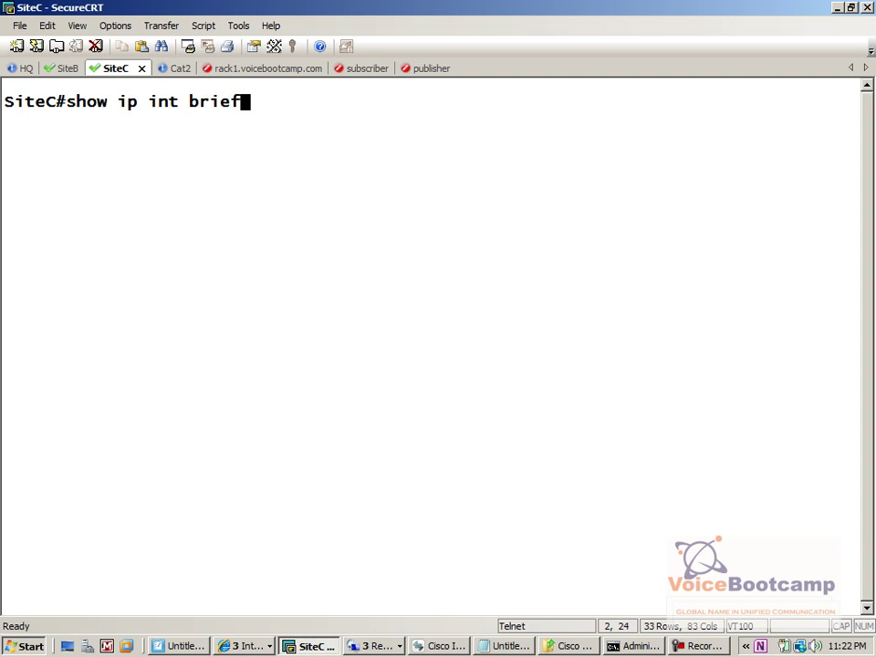
pyautogui.press('Return')
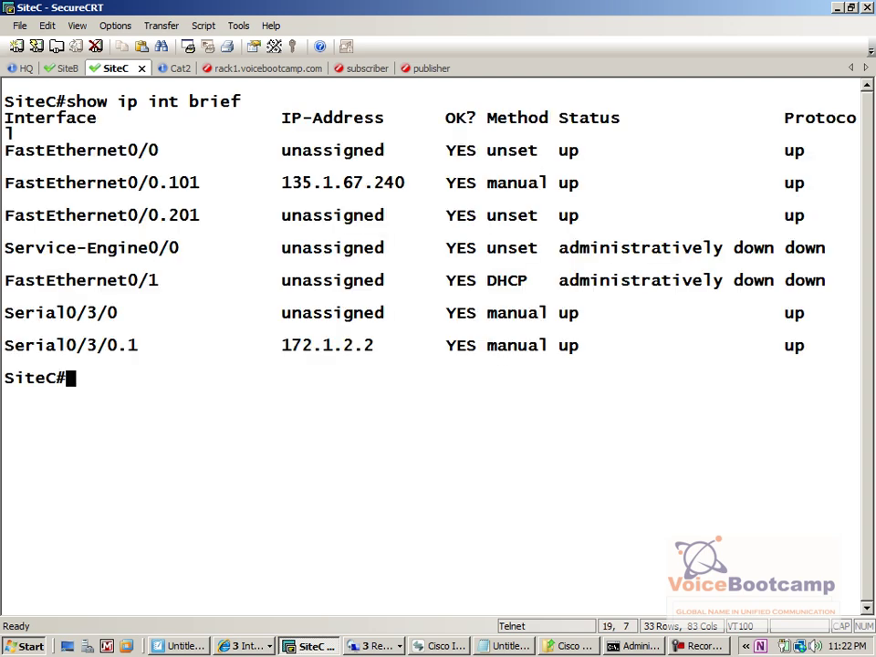
# Clear the terminal, enter configuration mode for interface serial 0/3/0 on SiteC, and shut it down
pyautogui.click(152, 264)
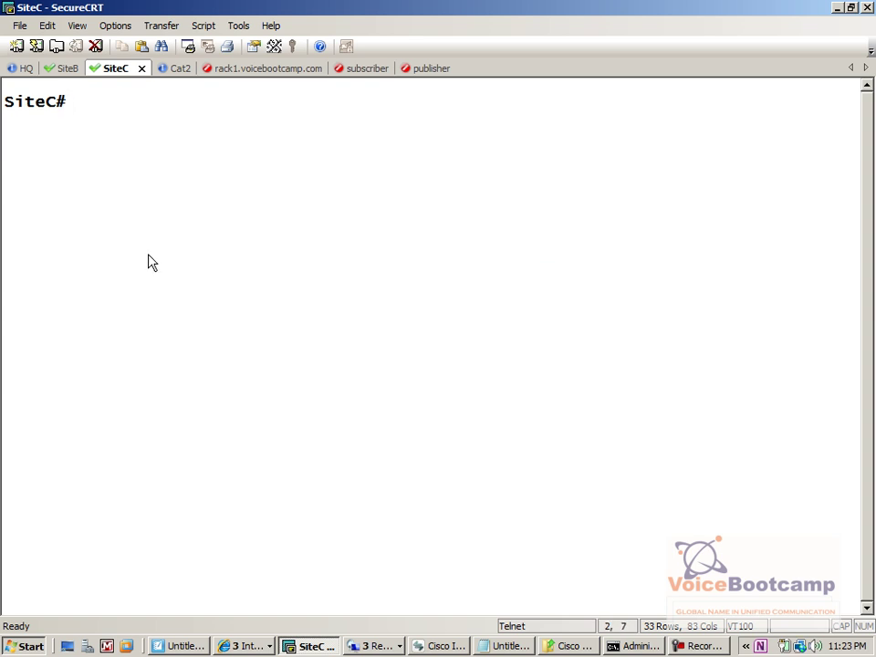
pyautogui.write('config t')
pyautogui.press('Return')
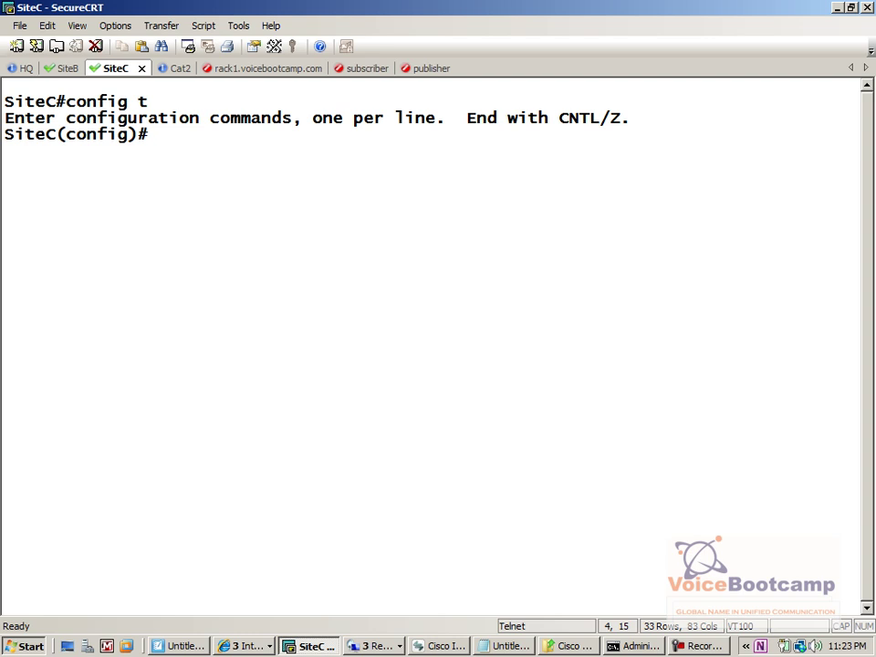
pyautogui.write('int seri')
pyautogui.press('Tab')
pyautogui.write('0/3/0')
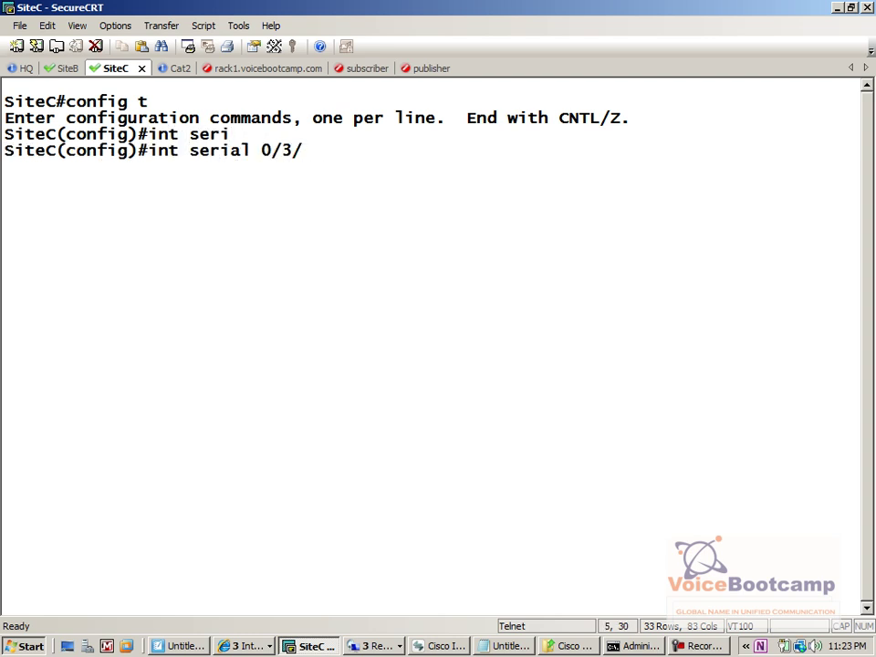
pyautogui.press('Return')
pyautogui.write('shut')
pyautogui.press('Return')
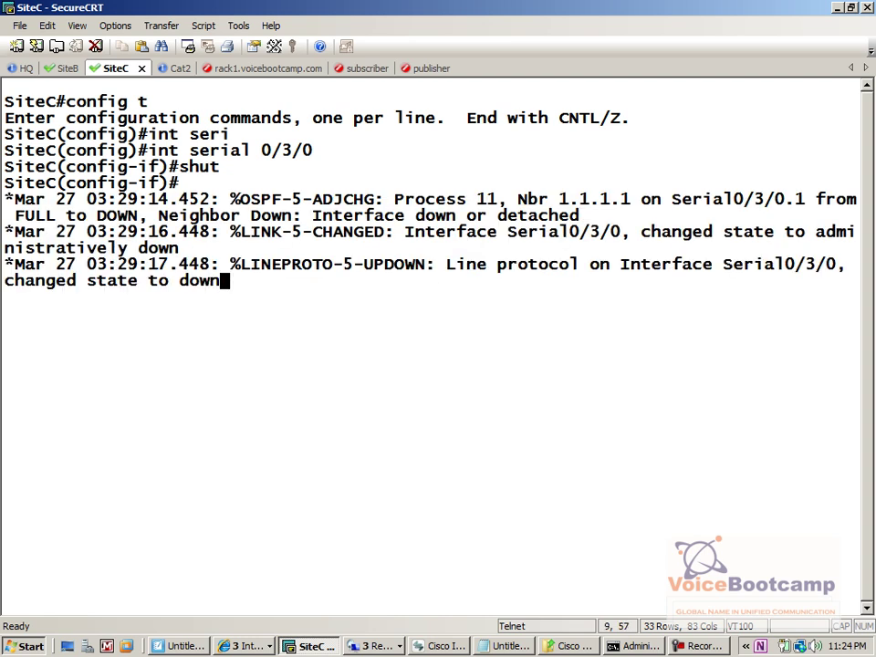
pyautogui.press('Return')
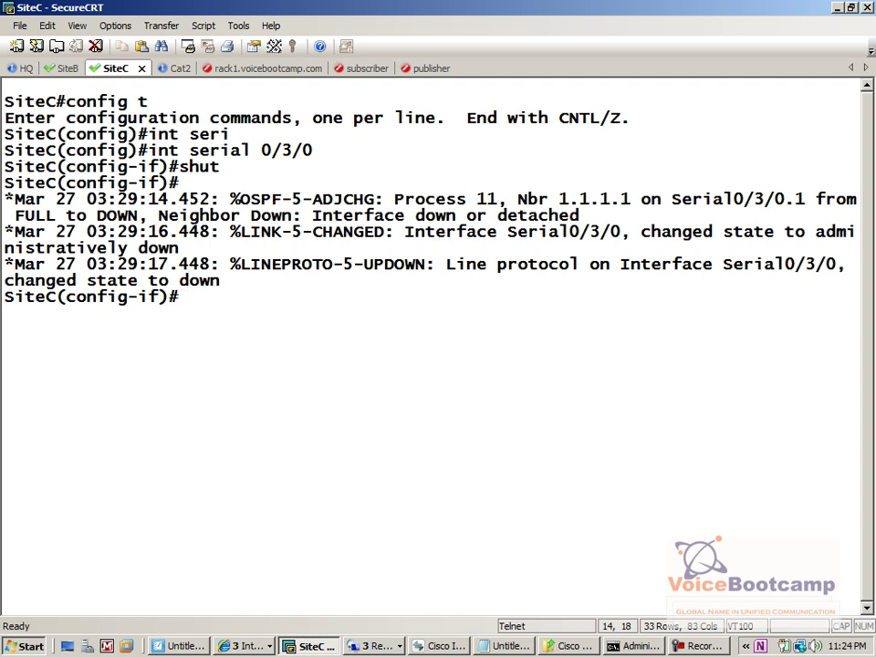
# Switch to Cisco Unified CM Administration in Internet Explorer, list all phones, and refresh the list to check the SiteC phones' registration status
pyautogui.click(245, 646)
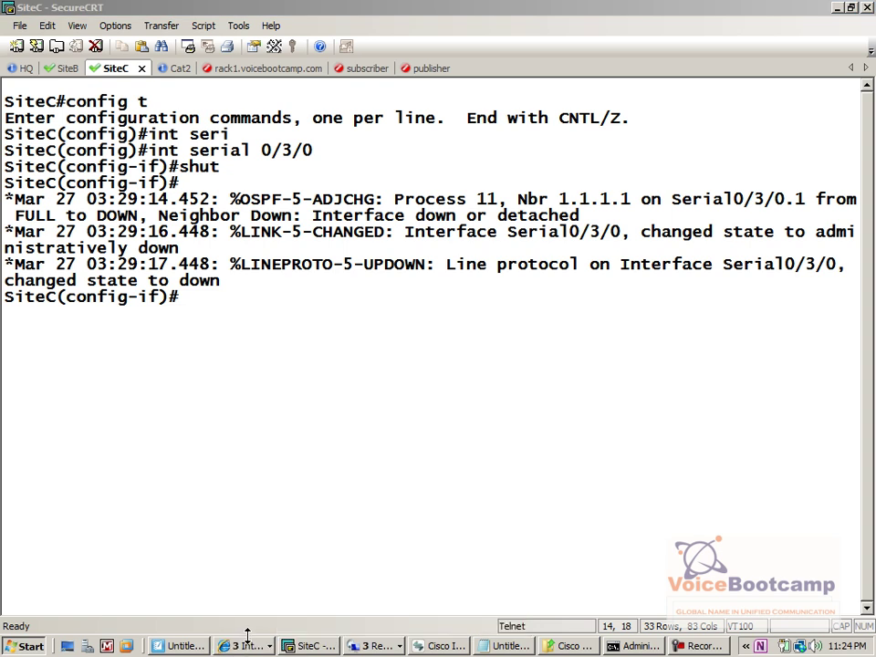
pyautogui.click(359, 610)
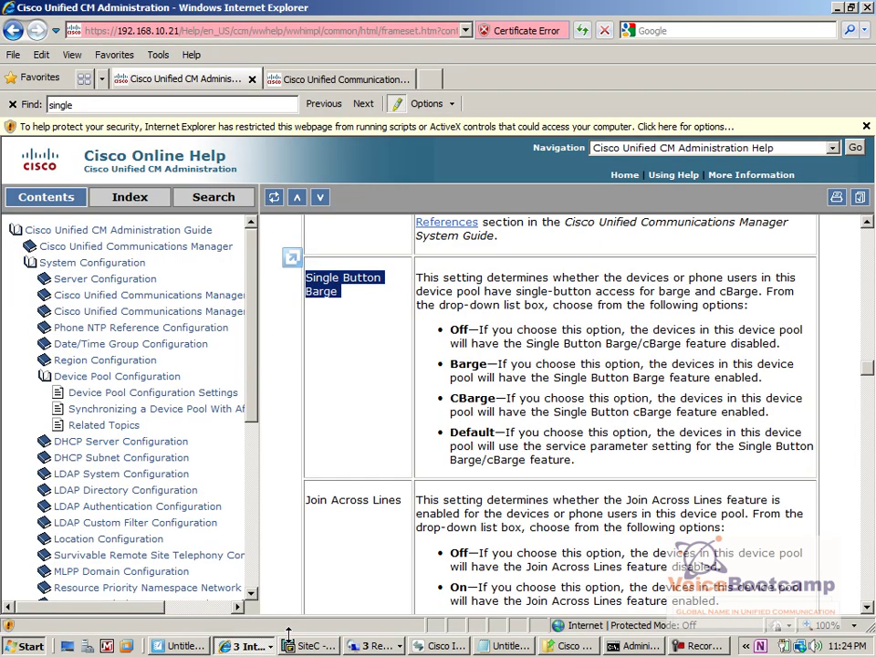
pyautogui.click(245, 647)
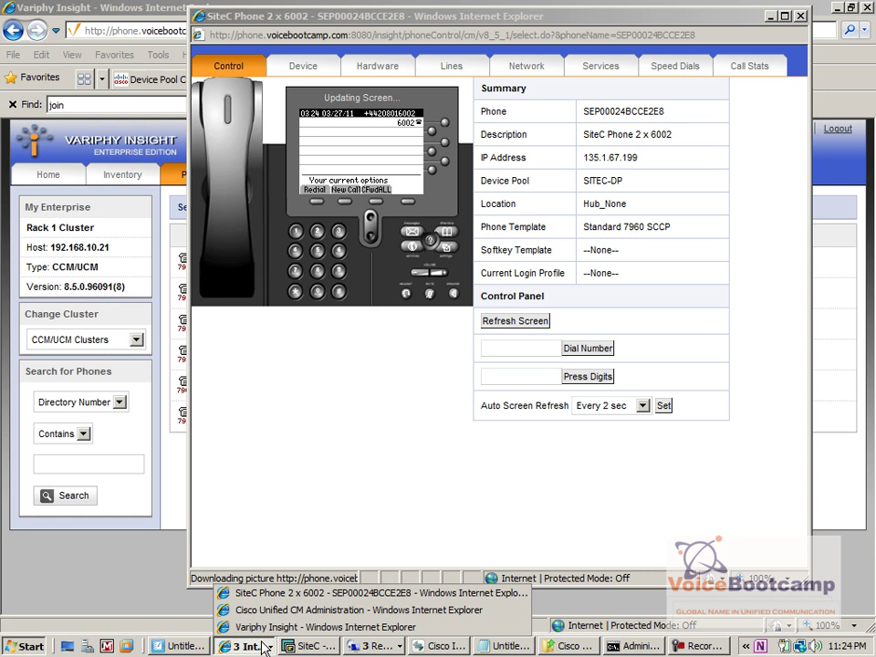
pyautogui.click(263, 627)
pyautogui.click(181, 81)
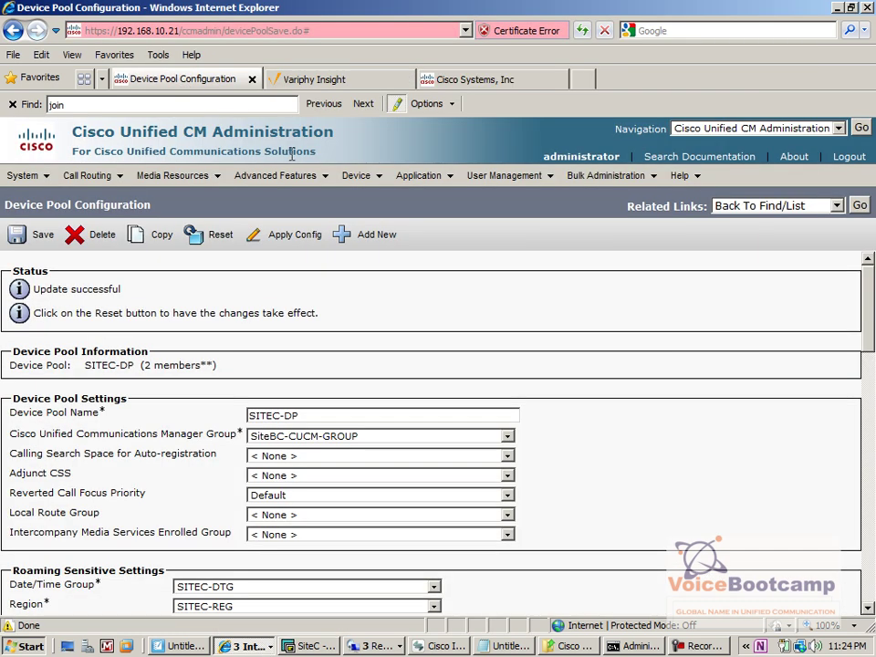
pyautogui.moveTo(356, 175)
pyautogui.click(392, 262)
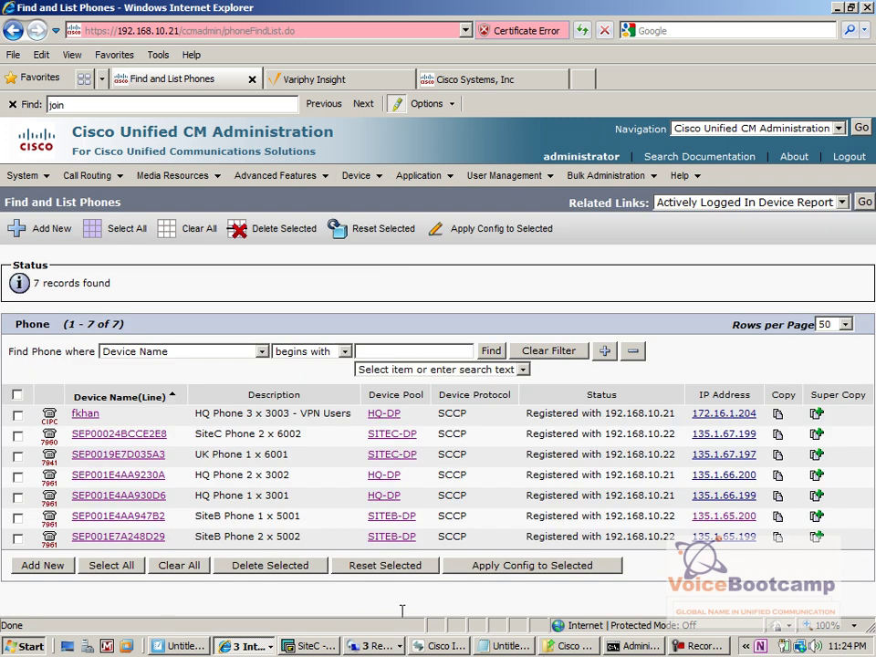
pyautogui.click(489, 351)
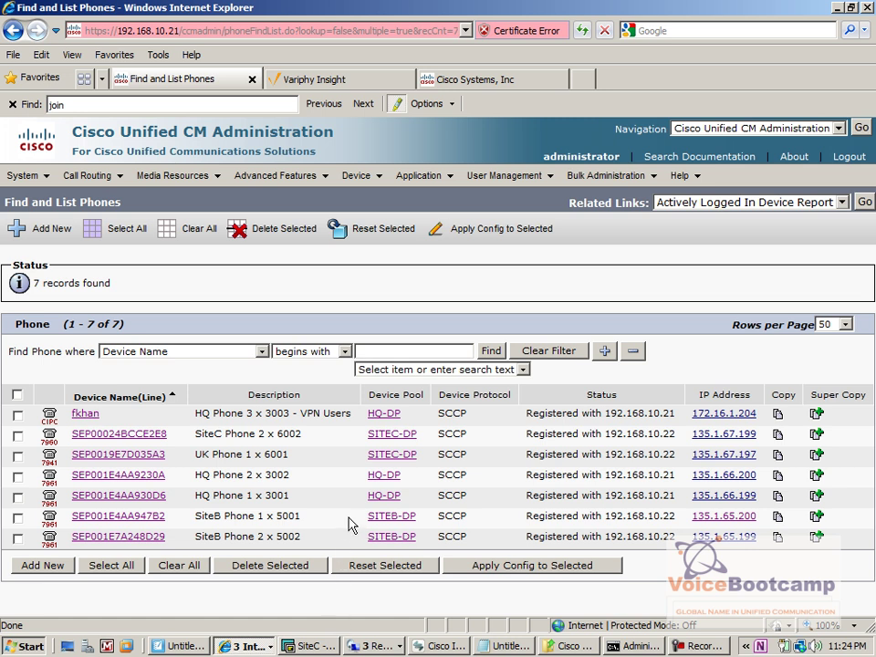
pyautogui.click(492, 351)
pyautogui.click(491, 353)
# Switch back to SecureCRT and examine the latest phone registration messages in the SiteC session
pyautogui.click(321, 646)
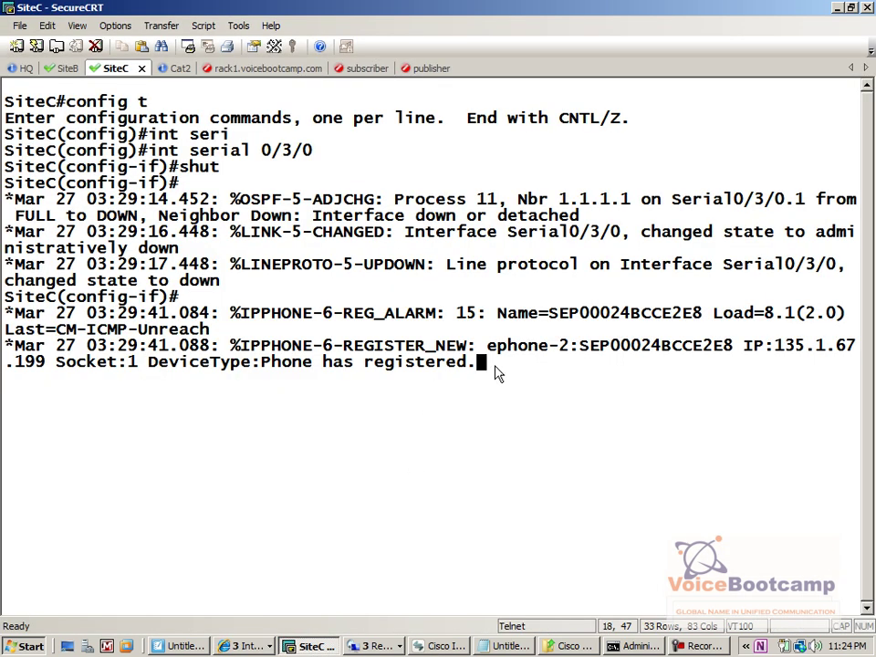
pyautogui.moveTo(514, 370); pyautogui.dragTo(4, 330)
pyautogui.click(288, 463)
pyautogui.press('Return')
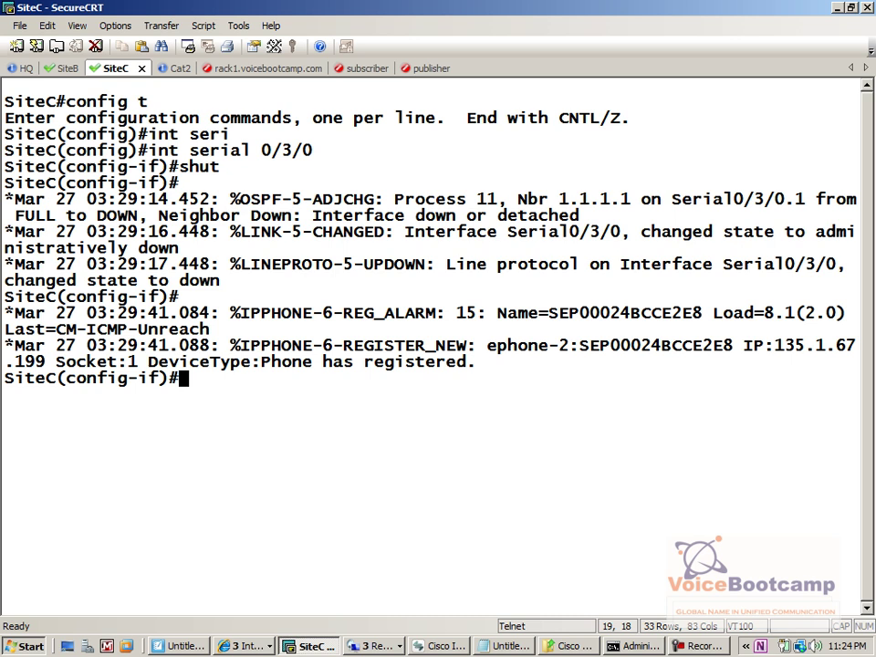
# Re-enable interface serial 0/3/0 with no shut and return SiteC to the privileged prompt
pyautogui.write('no ')
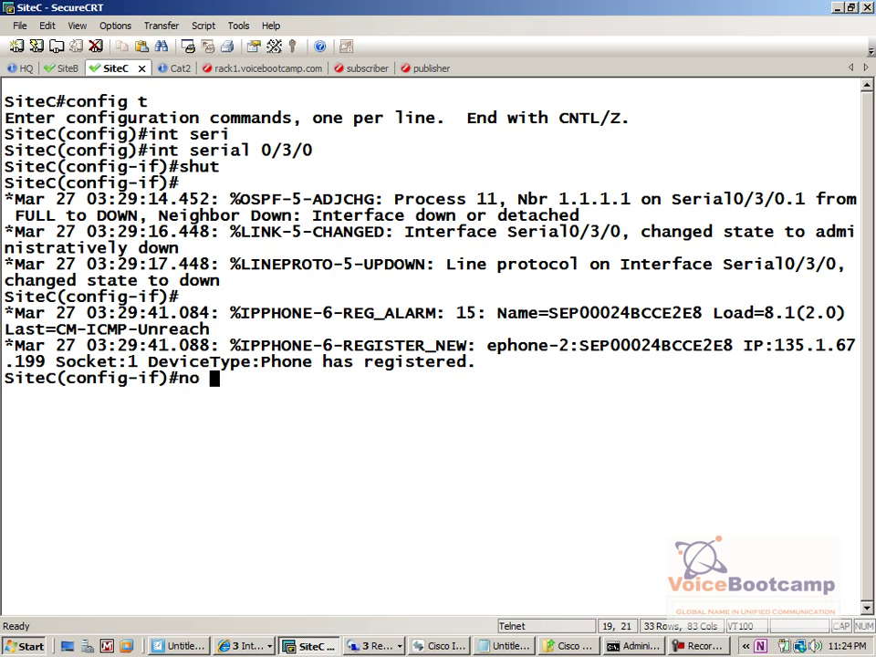
pyautogui.write('shut')
pyautogui.press('Return')
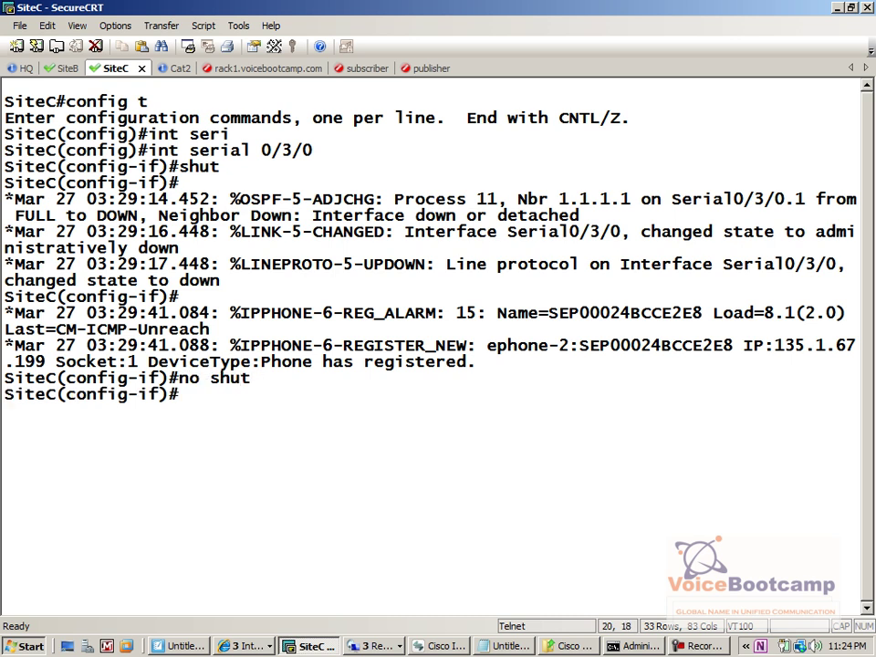
pyautogui.write('end')
pyautogui.press('Return')
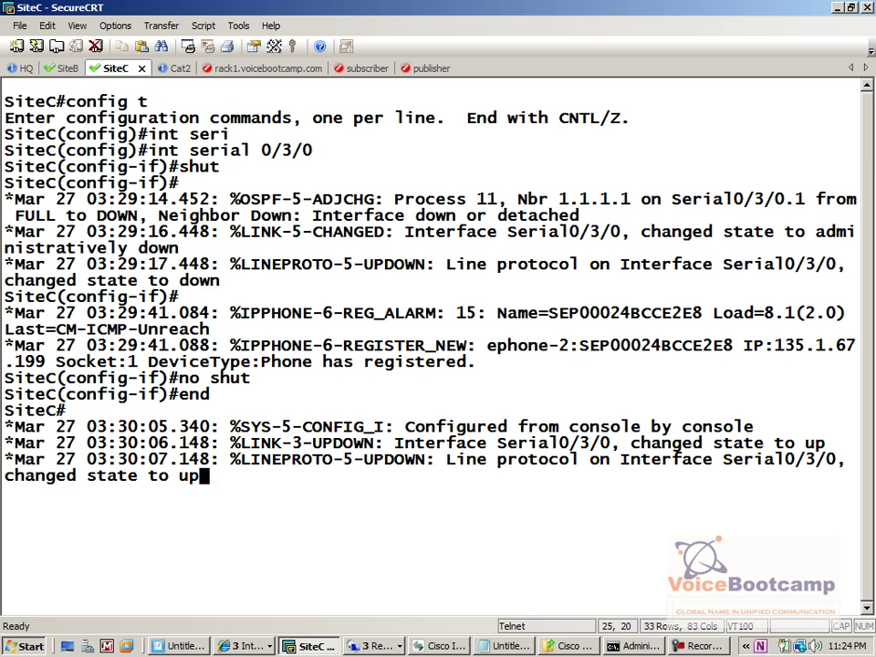
pyautogui.press('Return')
pyautogui.press('Return')
# Ping 192.168.10.21 from SiteC to test reachability over the restored serial link
pyautogui.write('ping ')
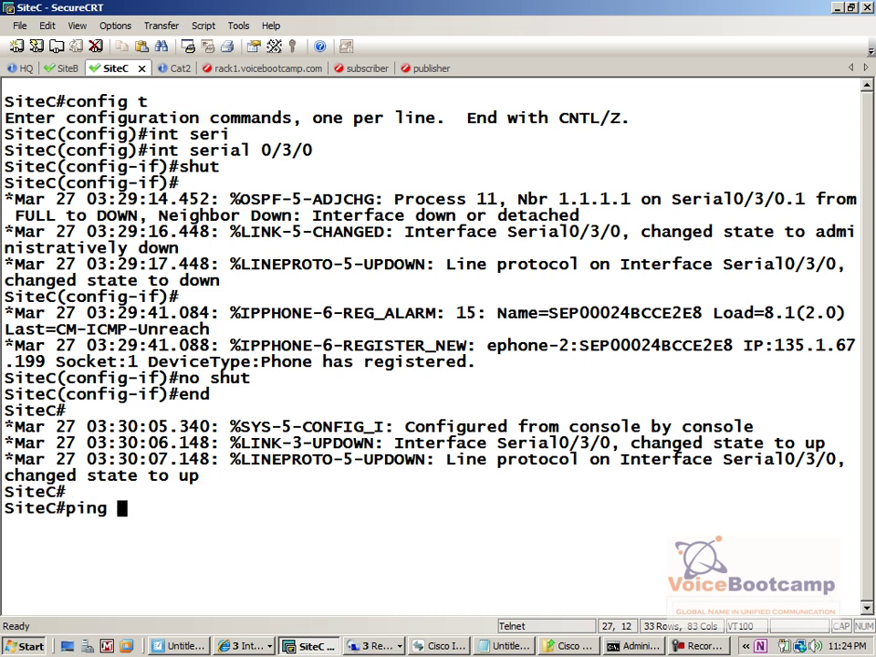
pyautogui.write('192.168.10.22')
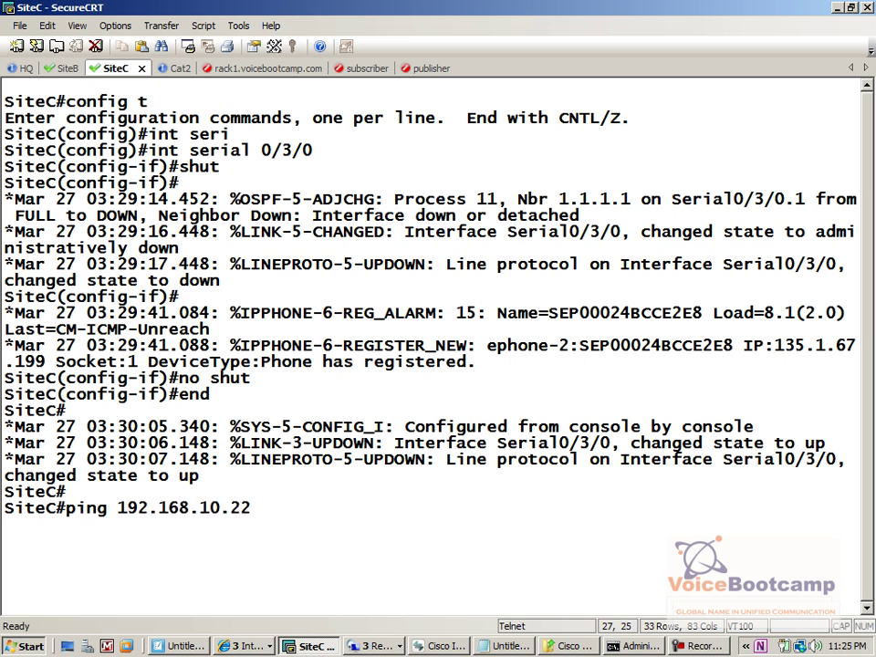
pyautogui.press('BackSpace')
pyautogui.write('1')
pyautogui.press('Return')
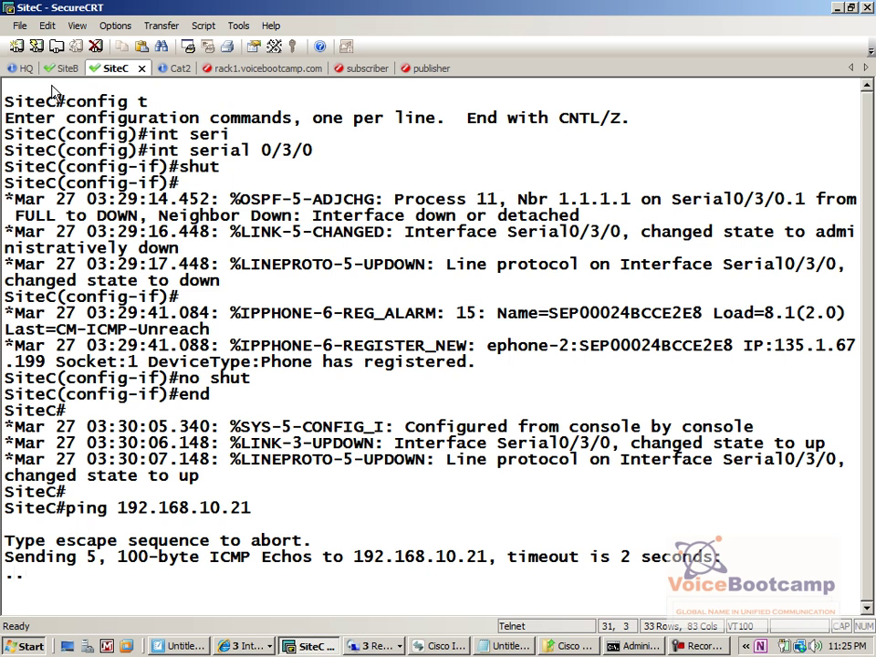
# Clear the SiteC terminal and scrollback, and examine the new phone registration and unregistration messages
pyautogui.click(46, 25)
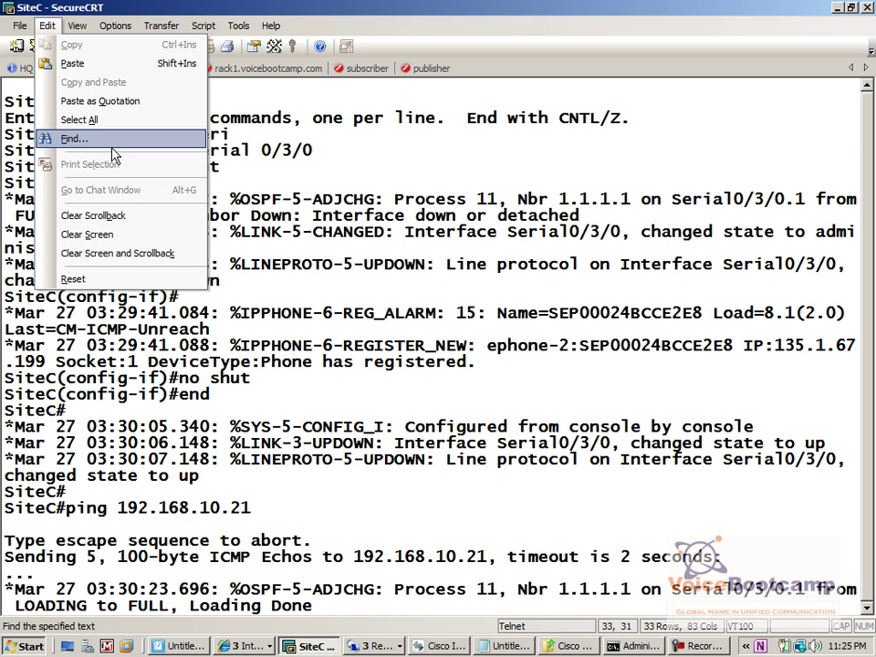
pyautogui.click(160, 258)
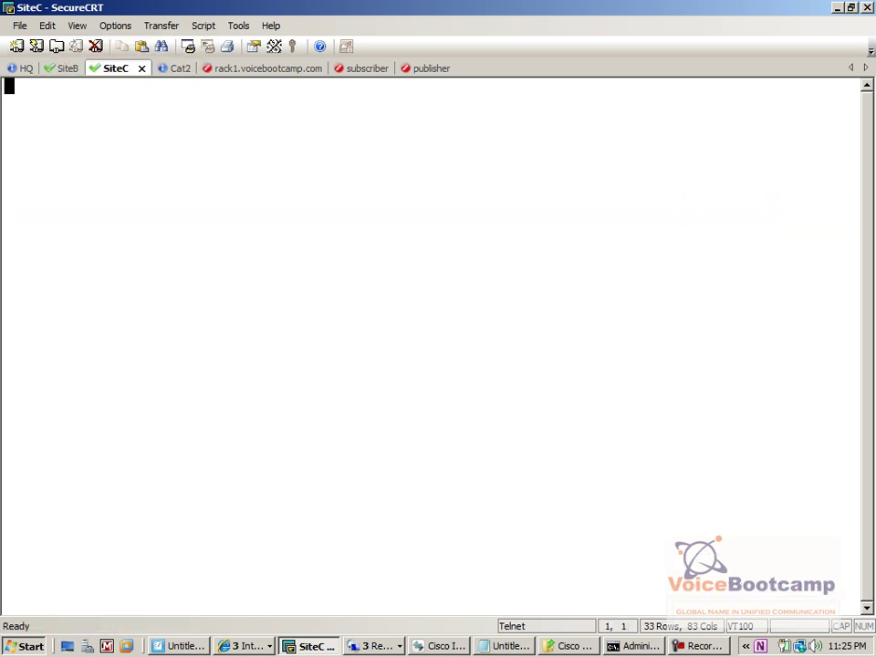
pyautogui.press('Return')
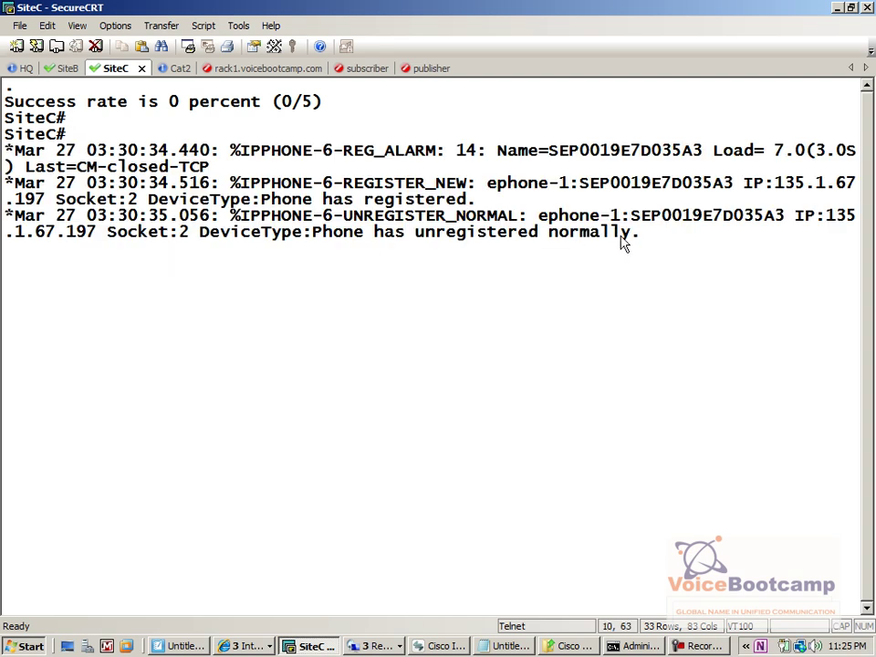
pyautogui.moveTo(635, 239); pyautogui.dragTo(311, 246)
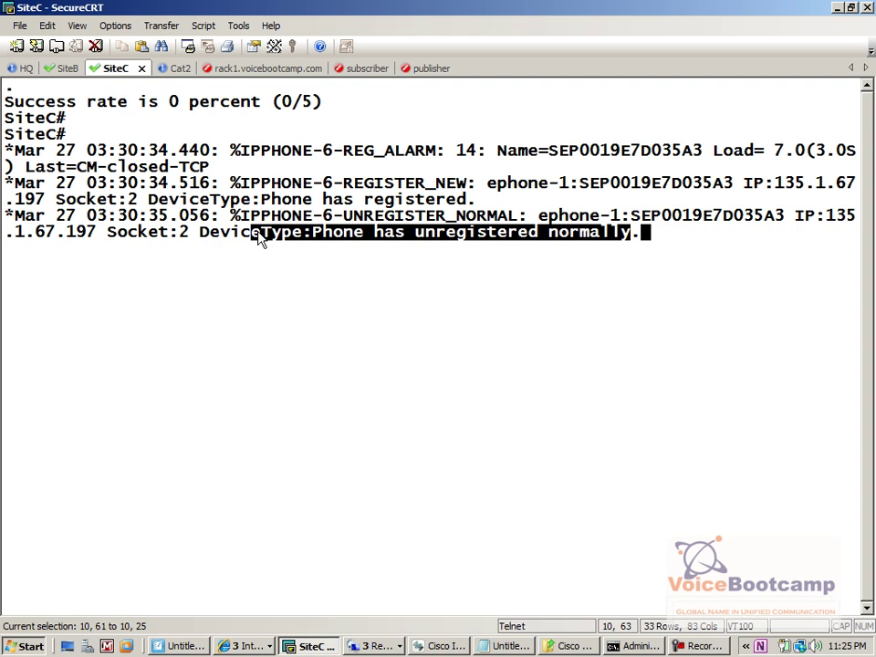
pyautogui.moveTo(259, 235); pyautogui.dragTo(258, 236)
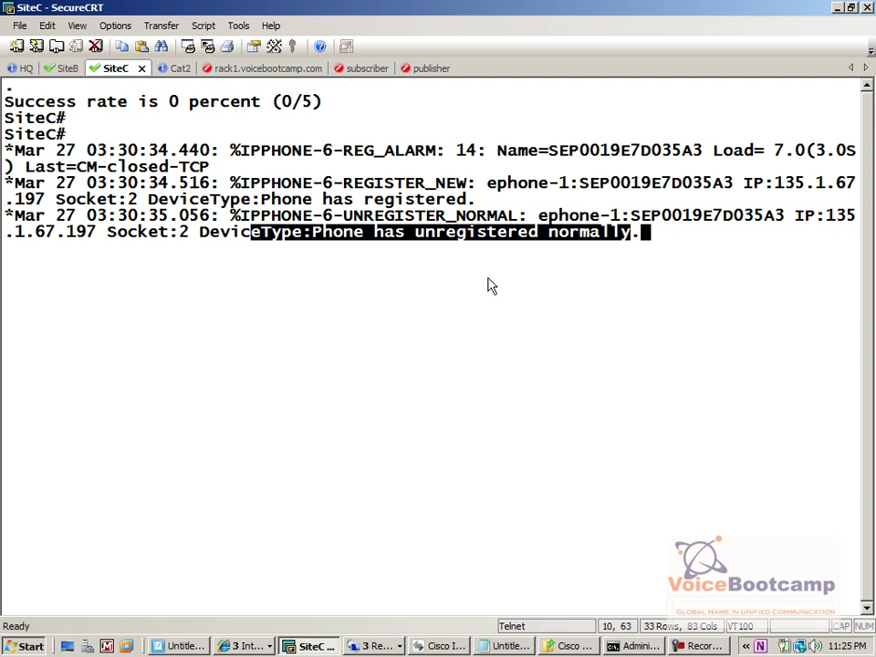
pyautogui.click(520, 275)
pyautogui.moveTo(666, 238); pyautogui.dragTo(5, 118)
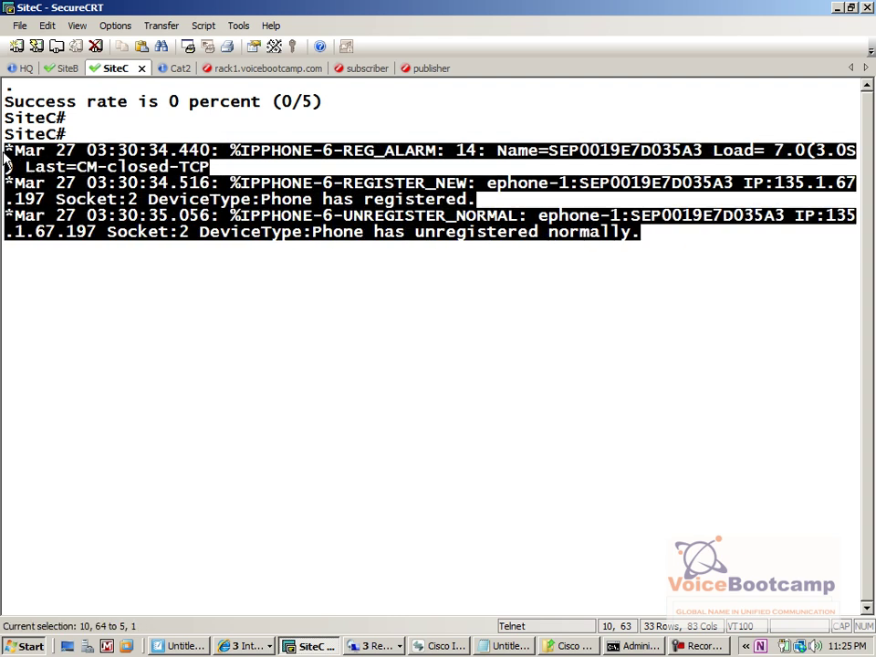
pyautogui.click(347, 364)
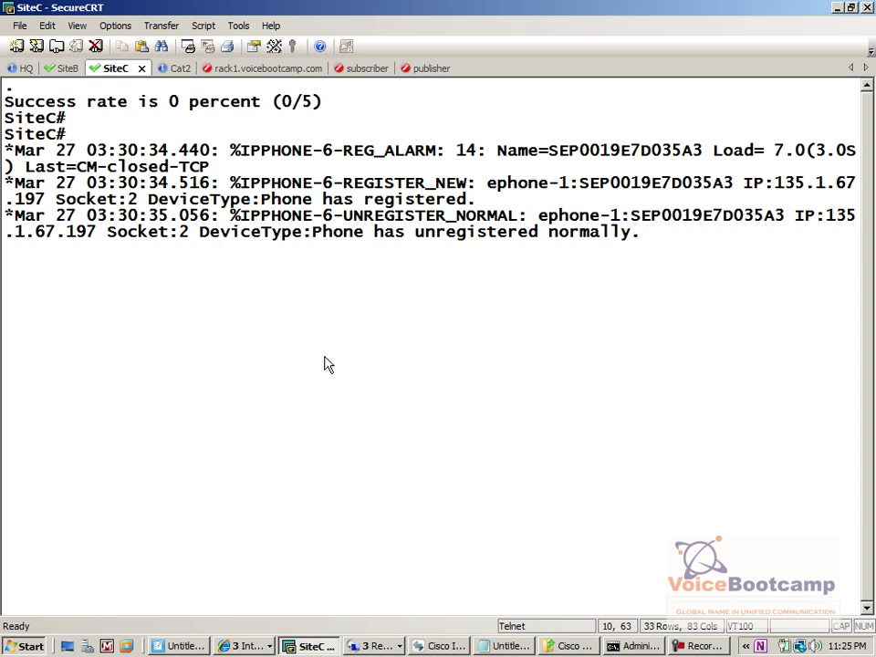
# Switch to the Find and List Phones page in Internet Explorer and refresh the list to recheck the SiteC phones' registration status
pyautogui.click(249, 643)
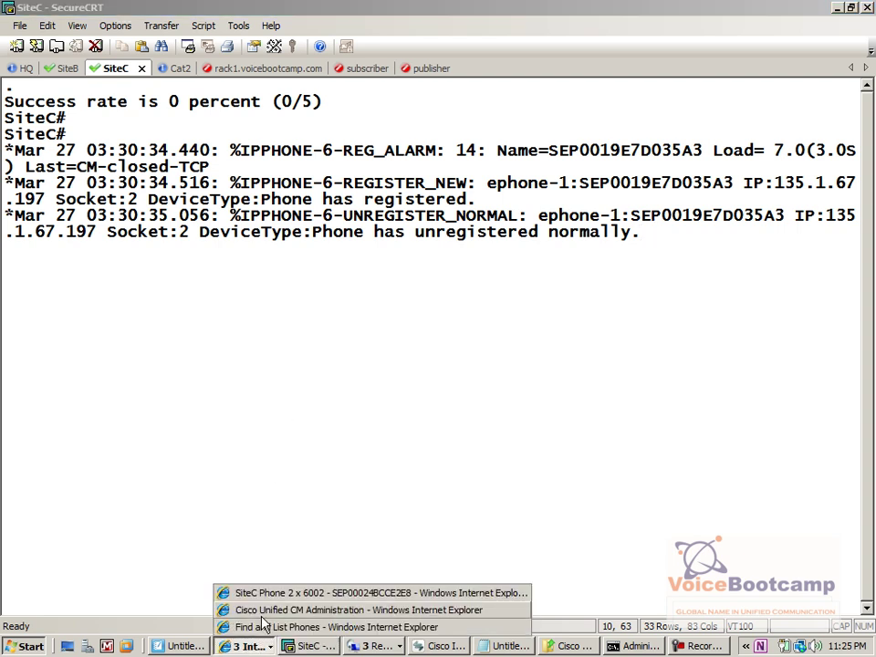
pyautogui.click(270, 630)
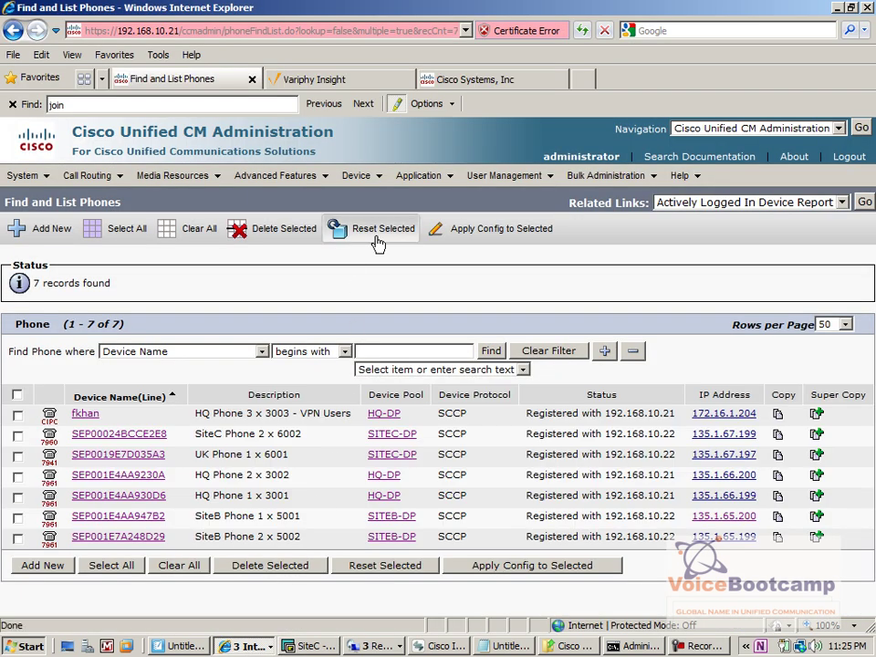
pyautogui.click(492, 352)
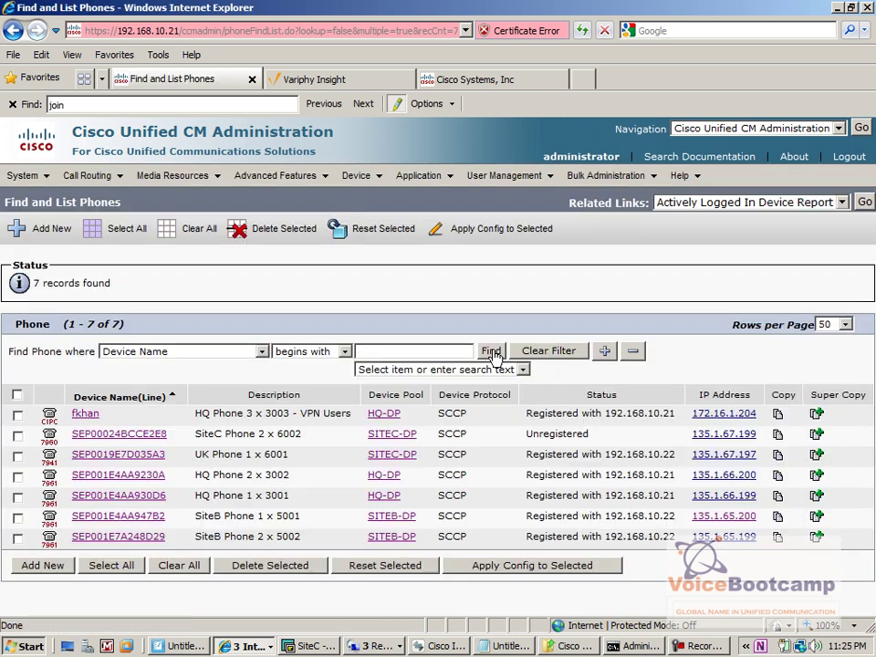
pyautogui.click(495, 354)
# Return to the SiteC session in SecureCRT, check the latest phone unregistration message, and bring up a fresh prompt
pyautogui.click(354, 650)
pyautogui.click(310, 645)
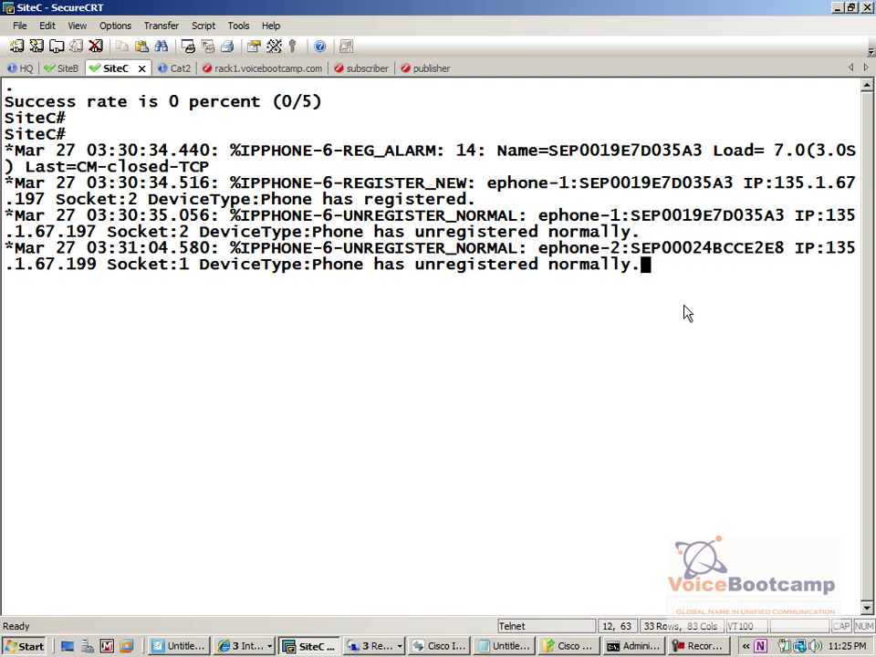
pyautogui.press('Return')
pyautogui.press('Return')
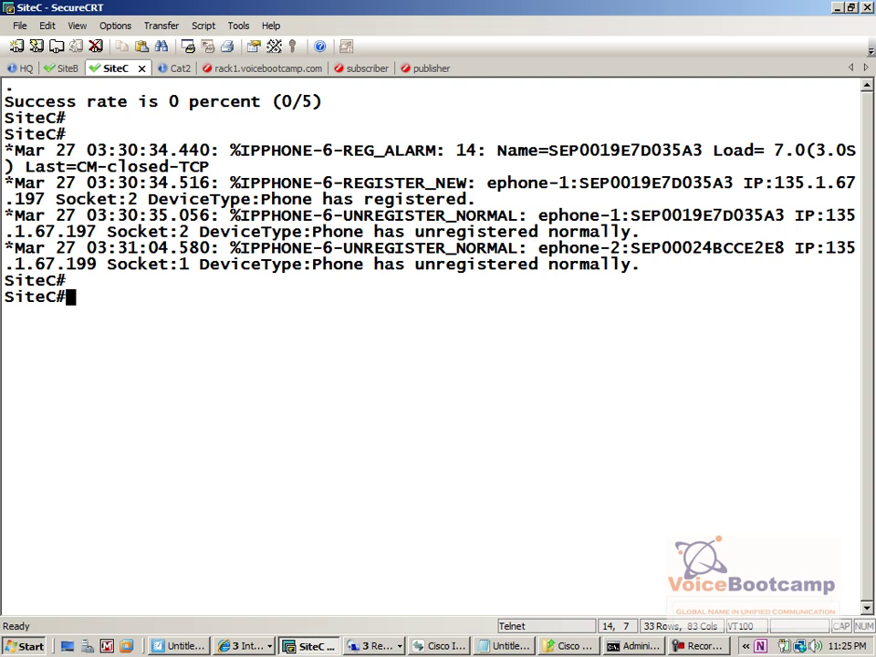